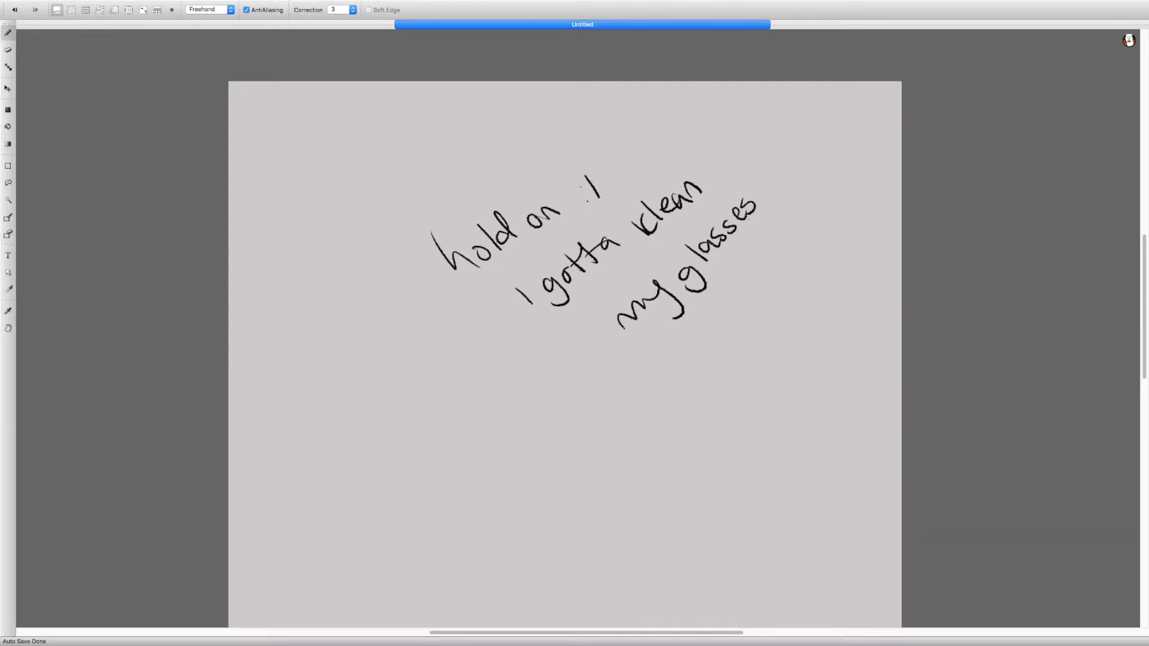
Erase the handwritten note from the canvas.
key("e")
left_click_drag(430, 251, 515, 227)
key("Tab")
left_click_drag(515, 287, 754, 204)
Sketch a head in left-facing profile with a pointed nose, rounded chin and short neck lines.
key("b")
key("Tab")
key("super+plus")
left_click_drag(516, 110, 495, 179)
scroll(505, 239, "up", 3)
left_click_drag(490, 284, 543, 206)
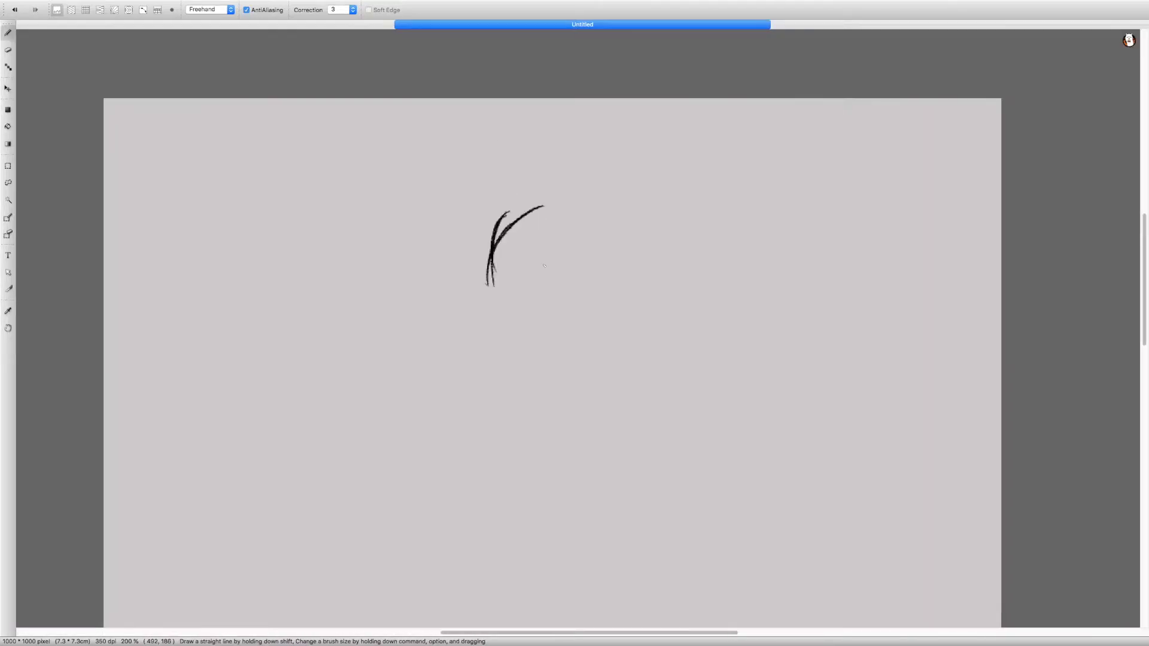
mouse_move(497, 243)
left_mouse_down()
mouse_move(630, 254)
mouse_move(588, 358)
mouse_move(603, 386)
left_mouse_up()
left_click_drag(476, 337, 542, 379)
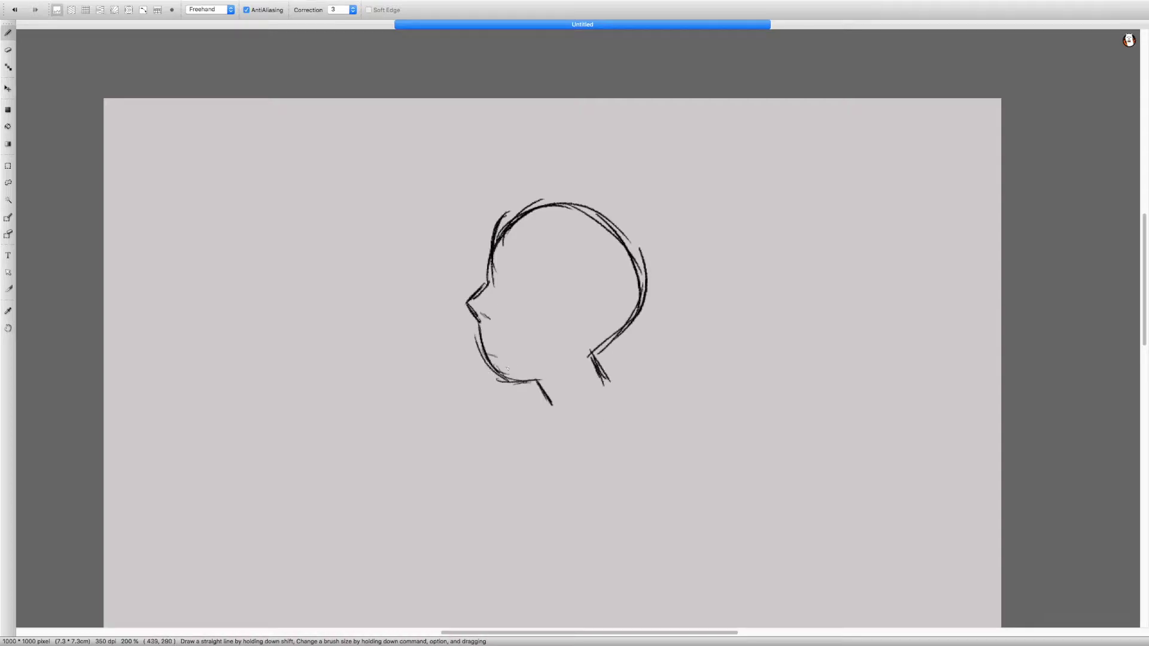
Sketch the ear and jawline, and add the eye, eyebrow and small open mouth to the face.
left_click_drag(576, 275, 538, 366)
key("super+plus")
scroll(479, 300, "up", 2)
mouse_move(478, 287)
left_mouse_down()
mouse_move(472, 320)
mouse_move(533, 331)
mouse_move(478, 328)
left_mouse_up()
left_click_drag(499, 334, 517, 338)
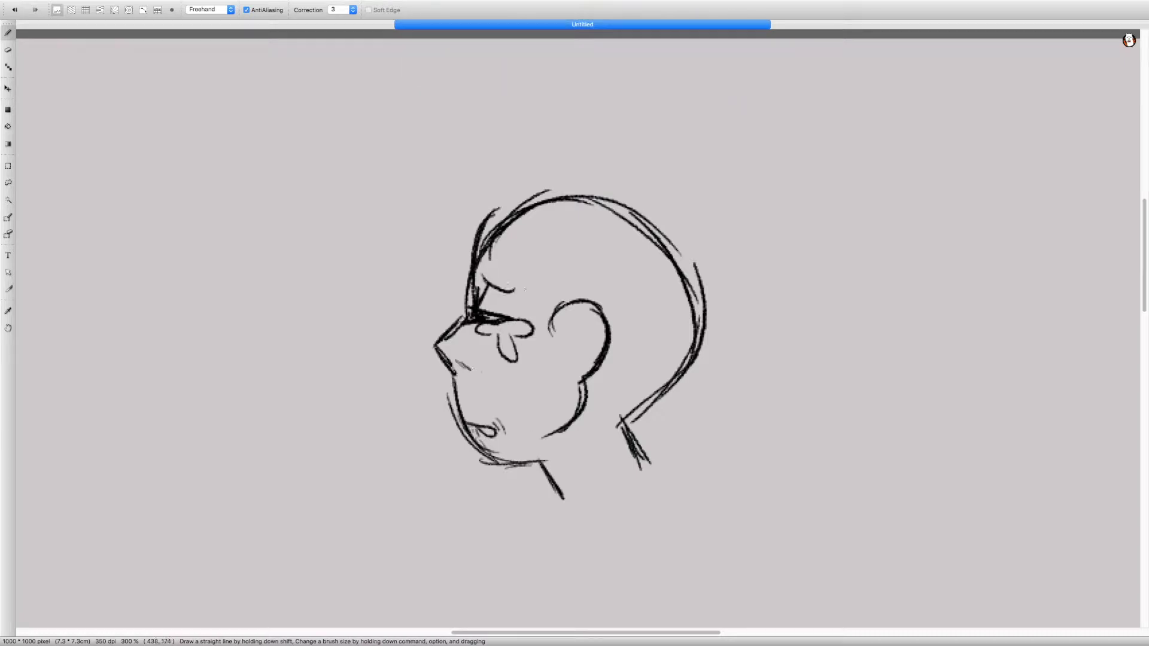
Clean up the forehead outline and sketch glasses with a temple arm reaching the ear.
key("e")
mouse_move(478, 257)
left_mouse_down()
mouse_move(531, 179)
mouse_move(472, 263)
mouse_move(473, 312)
left_mouse_up()
key("b")
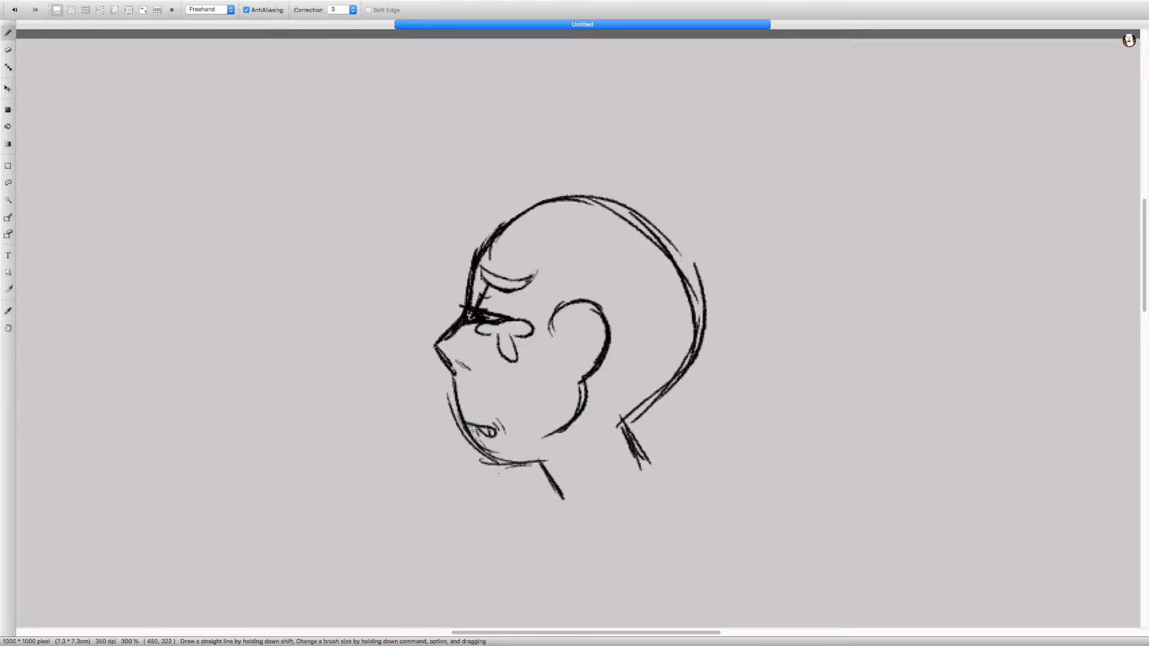
left_click_drag(453, 289, 465, 343)
left_click_drag(545, 320, 534, 323)
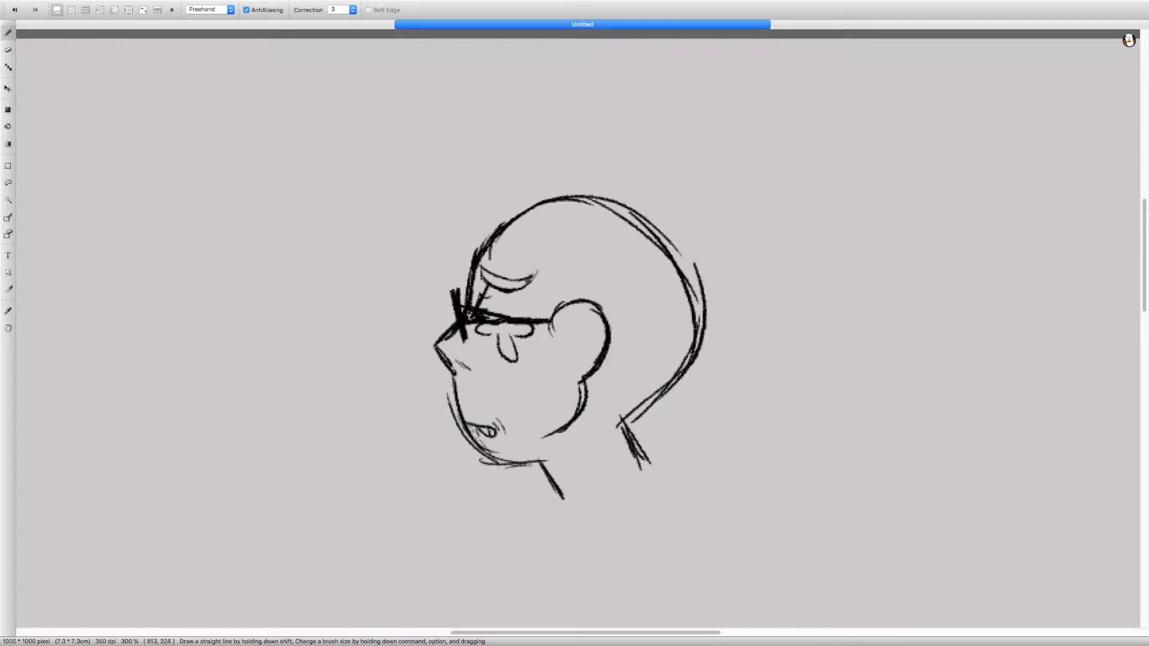
Sketch the front fringe strands and the hair tied behind the head, with loose strands at the nape.
scroll(538, 342, "right", 5)
left_click_drag(412, 229, 422, 336)
left_click_drag(419, 275, 428, 328)
mouse_move(559, 320)
left_mouse_down()
mouse_move(541, 357)
mouse_move(626, 340)
left_mouse_up()
mouse_move(539, 359)
left_mouse_down()
mouse_move(619, 354)
mouse_move(508, 395)
mouse_move(494, 413)
left_mouse_up()
scroll(624, 344, "left", 3)
scroll(508, 395, "up", 3)
Shape the fringe and the angular back of the hair, erasing and redrawing the rear head contour.
mouse_move(478, 215)
left_mouse_down()
mouse_move(398, 242)
mouse_move(421, 238)
mouse_move(446, 300)
left_mouse_up()
left_click_drag(491, 269, 448, 314)
left_click_drag(559, 221, 647, 307)
key("e")
left_click_drag(574, 221, 673, 324)
key("b")
left_click_drag(601, 251, 642, 329)
key("e")
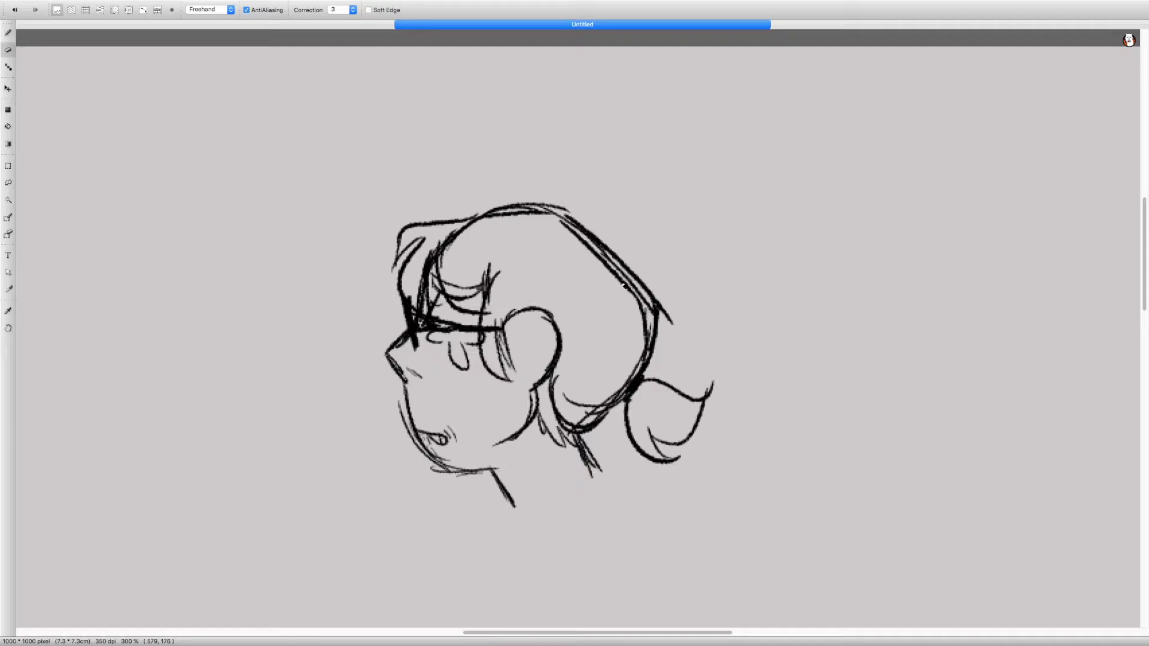
Lower the sketch layer's opacity to 38%.
key("b")
key("Tab")
left_click(1033, 68)
key("Tab")
Sketch a slanted back, collar and upper arm below the head, and add sweat drops on the cheek and chin.
scroll(652, 288, "down", 5)
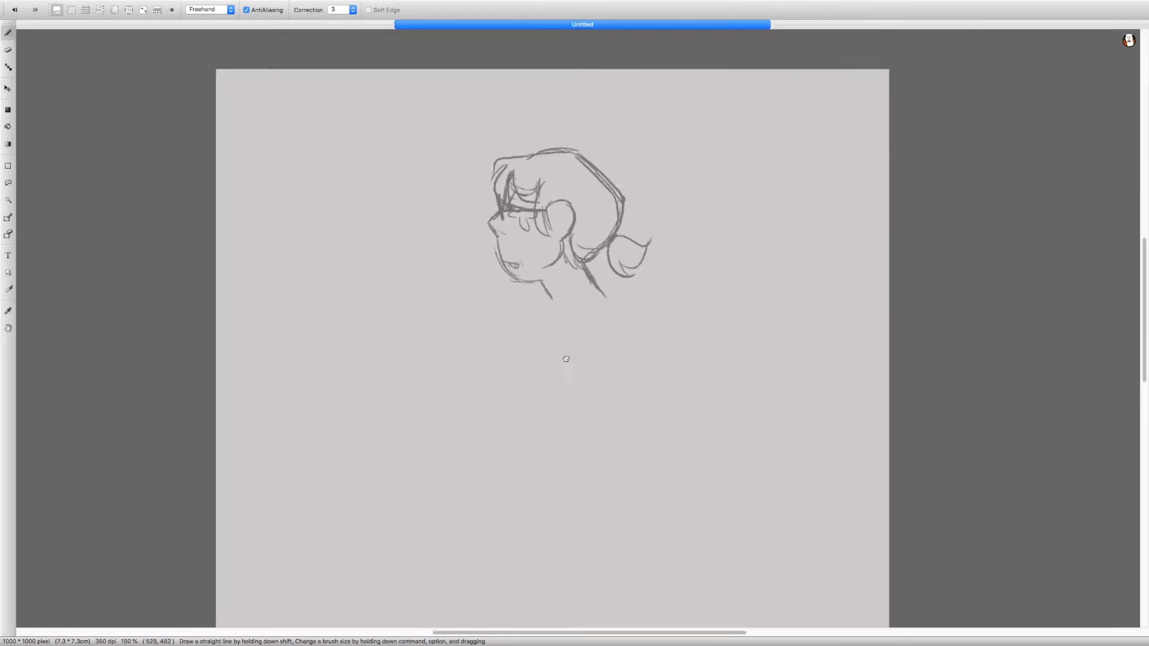
left_click_drag(624, 306, 667, 396)
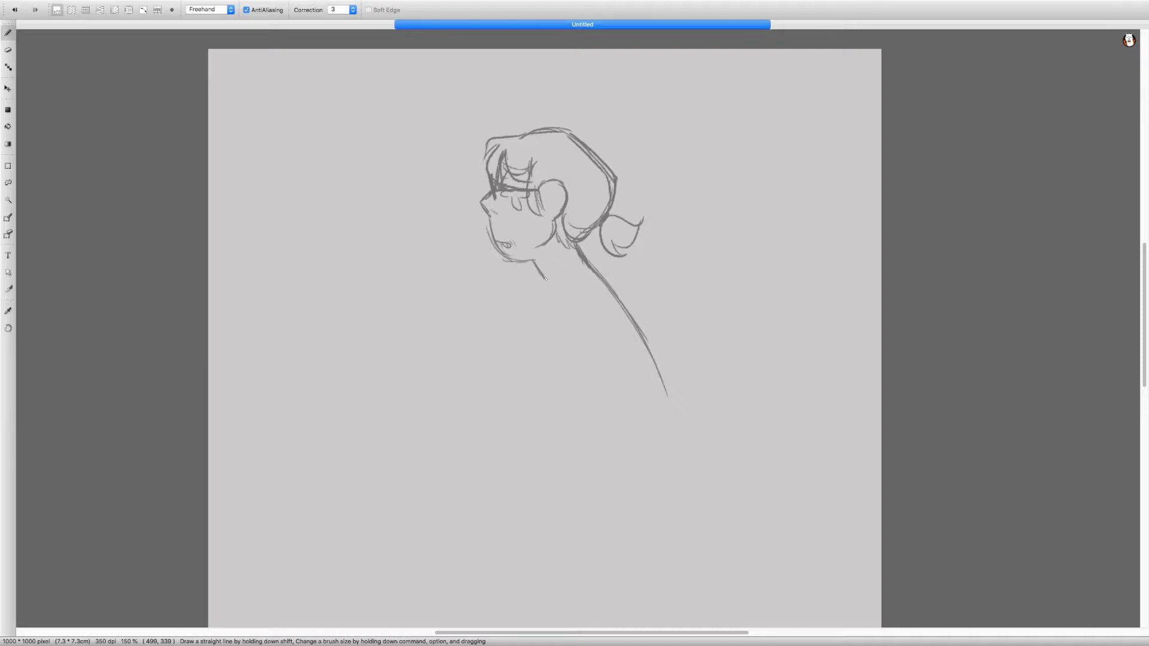
left_click_drag(595, 282, 591, 220)
left_click_drag(567, 212, 526, 308)
mouse_move(538, 216)
left_mouse_down()
mouse_move(553, 275)
mouse_move(622, 307)
left_mouse_up()
left_click_drag(622, 307, 673, 214)
left_click_drag(649, 262, 605, 330)
left_click_drag(585, 264, 567, 302)
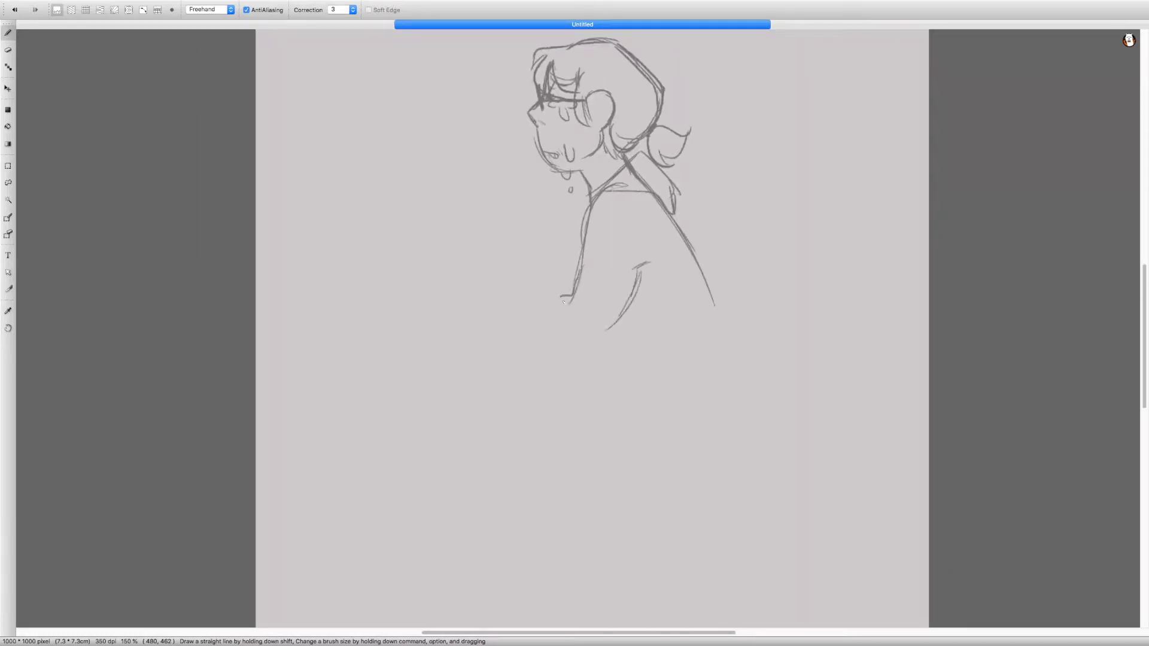
Sketch the forward-reaching bent forearm and try out lines for the back and lower torso.
left_click_drag(506, 354, 607, 329)
left_click_drag(545, 327, 567, 344)
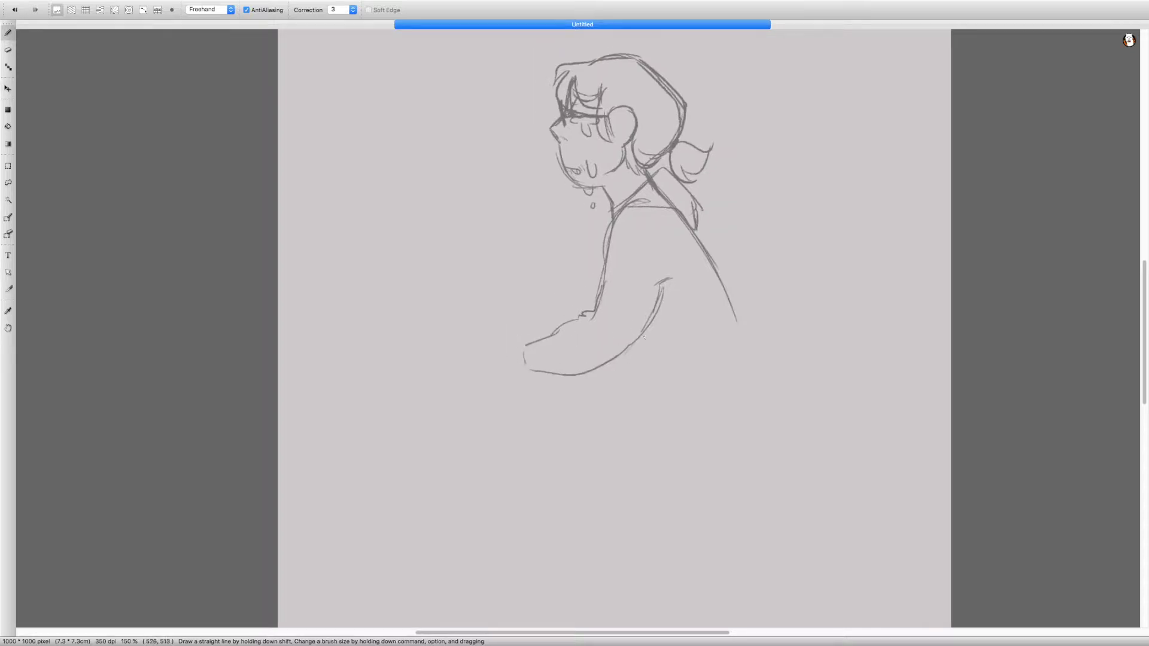
scroll(634, 322, "down", 3)
left_click_drag(655, 210, 703, 296)
left_click_drag(613, 356, 537, 342)
key("ctrl+z")
key("ctrl+z")
Sketch the torso's front edge and its curved lower end behind the bent arm.
left_click_drag(492, 163, 537, 339)
left_click_drag(537, 340, 453, 311)
left_click_drag(411, 209, 563, 357)
scroll(562, 357, "right", 5)
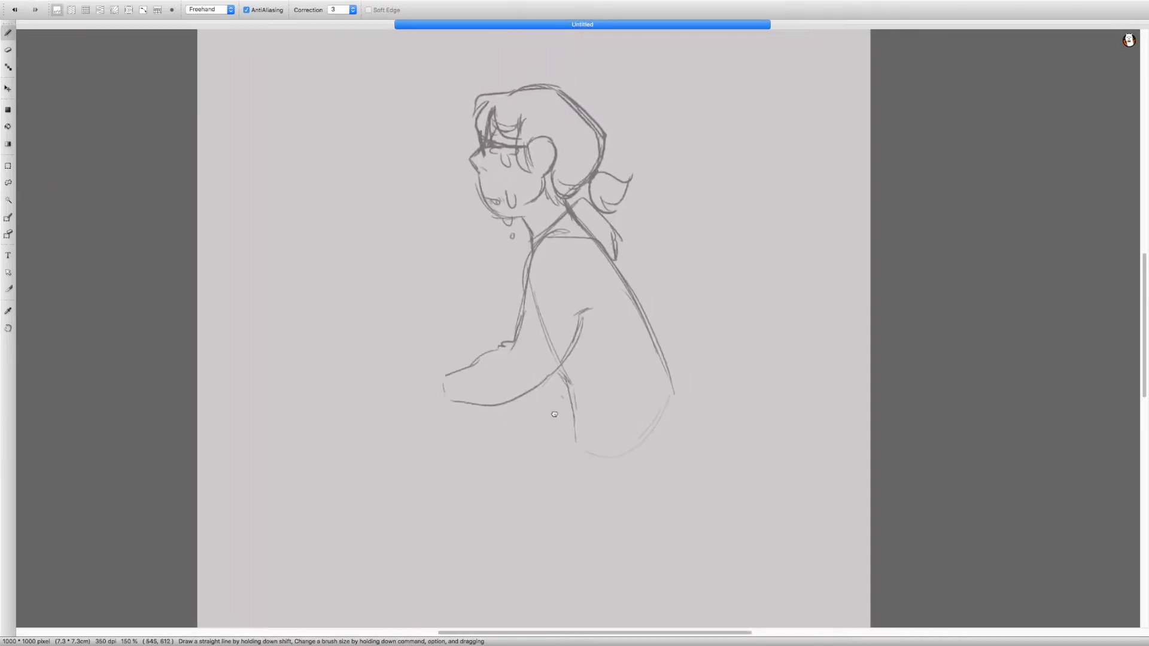
scroll(608, 430, "left", 5)
scroll(608, 430, "left", 5)
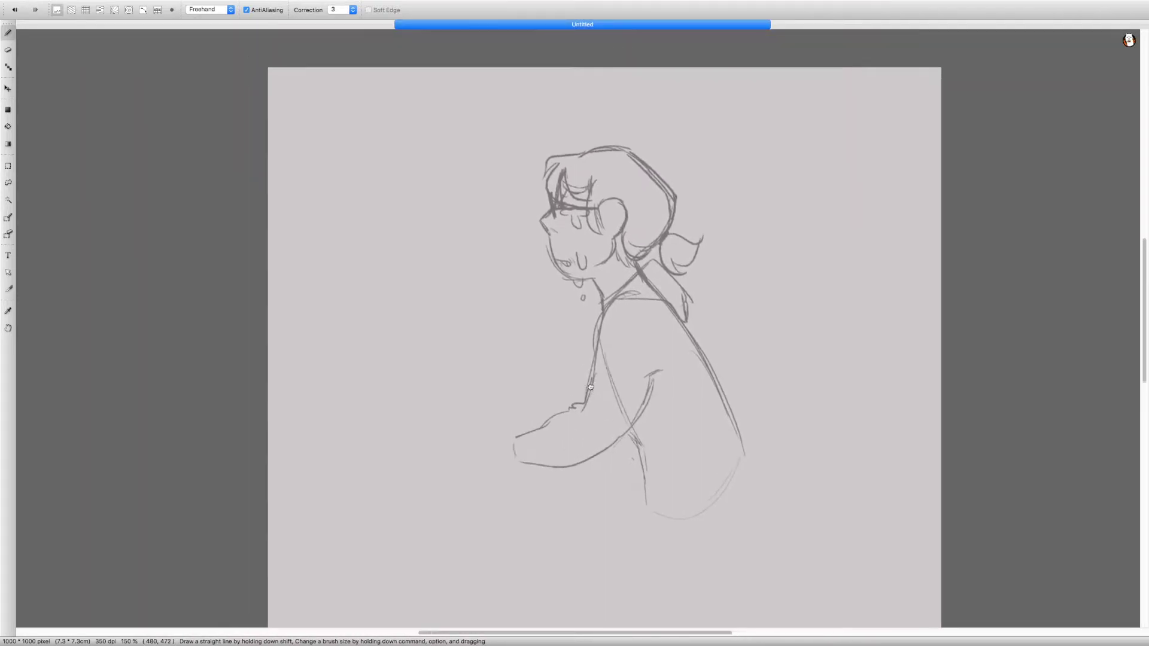
Erase the sketched arm, torso and collar below the head and redraw short neck lines.
scroll(607, 430, "right", 3)
key("e")
left_click_drag(499, 382, 512, 434)
key("Tab")
mouse_move(443, 431)
left_mouse_down()
mouse_move(507, 410)
mouse_move(462, 339)
mouse_move(567, 261)
mouse_move(521, 260)
mouse_move(534, 329)
mouse_move(493, 268)
left_mouse_up()
key("b")
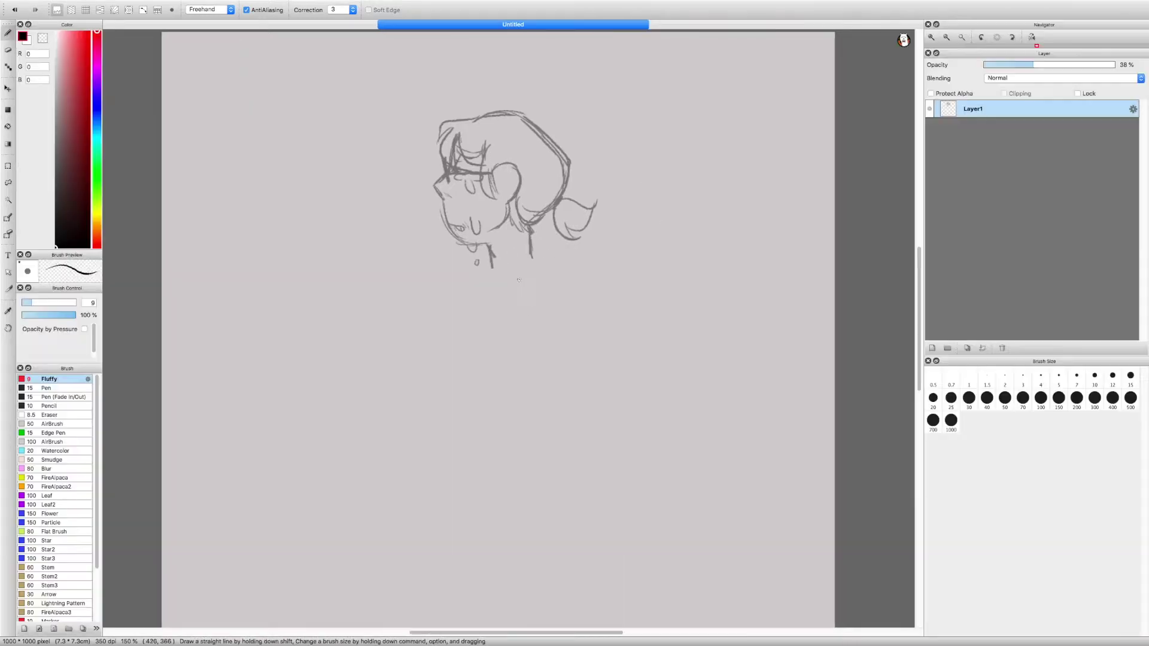
Rework the front and rear neck lines below the jaw and hair.
key("Tab")
scroll(518, 280, "up", 3)
scroll(518, 279, "down", 2)
key("Tab")
key("e")
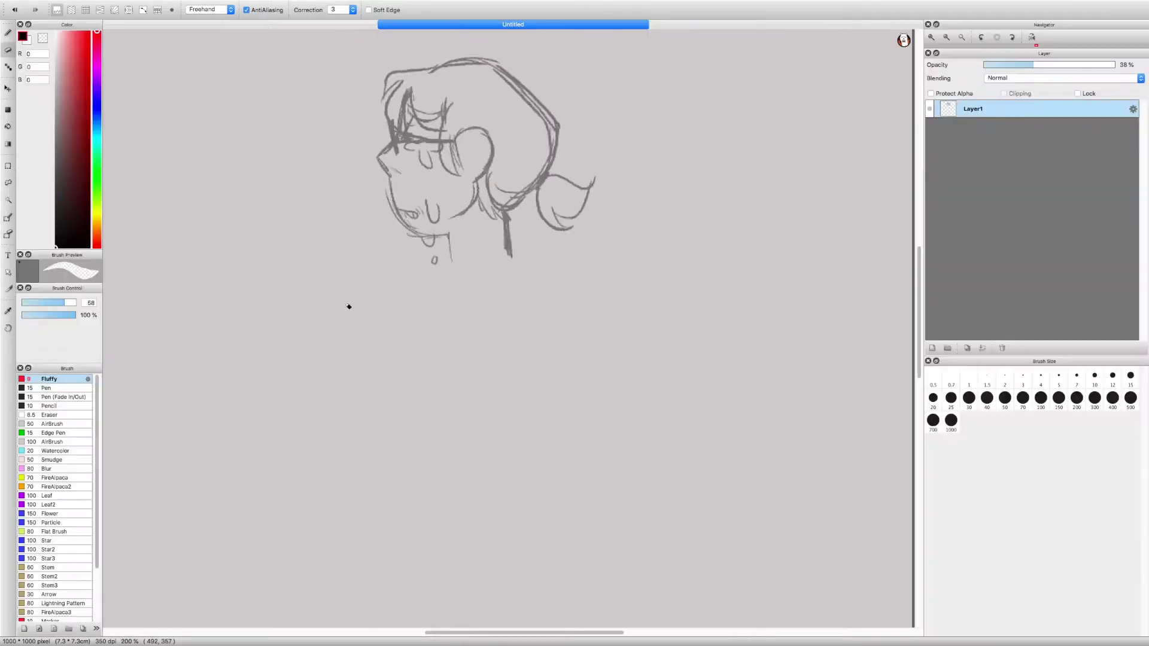
key("Tab")
scroll(527, 272, "down", 1)
key("ctrl+z")
scroll(529, 292, "down", 1)
Sketch an upright torso with front and back contours running from the neck to the hips.
mouse_move(540, 176)
left_mouse_down()
mouse_move(575, 264)
mouse_move(571, 375)
left_mouse_up()
left_click_drag(482, 182, 468, 344)
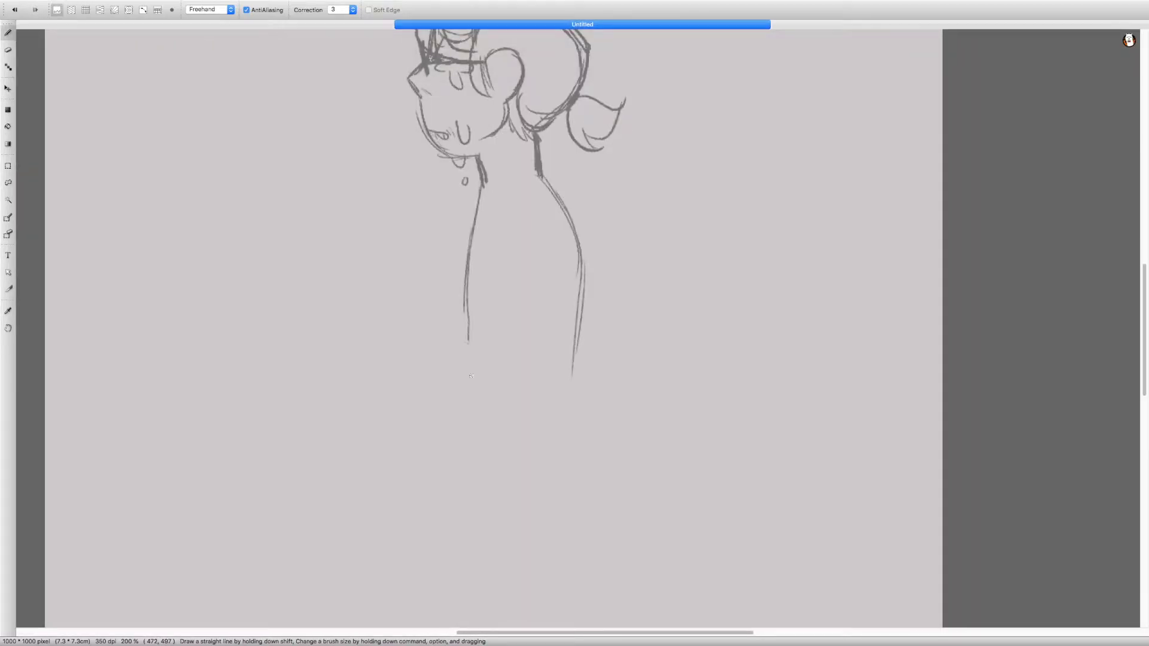
scroll(524, 362, "down", 1)
left_click_drag(518, 252, 521, 320)
scroll(532, 454, "down", 2)
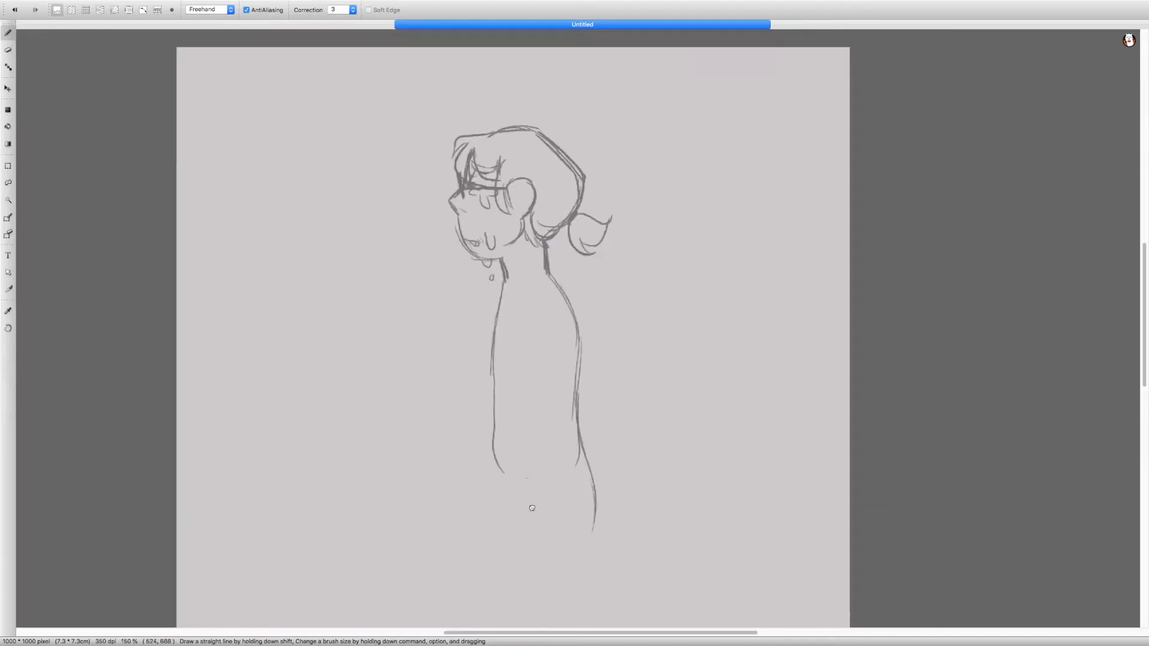
Sketch the legs from the hips to the canvas's lower edge, with a curved line near the knee.
scroll(527, 490, "up", 2)
left_click_drag(452, 308, 487, 441)
scroll(539, 502, "down", 2)
scroll(527, 419, "up", 1)
left_click_drag(487, 375, 496, 396)
key("super+z")
mouse_move(520, 346)
left_mouse_down()
mouse_move(546, 476)
mouse_move(526, 479)
left_mouse_up()
key("super+z")
mouse_move(453, 402)
left_mouse_down()
mouse_move(508, 464)
mouse_move(542, 562)
left_mouse_up()
left_click_drag(472, 471, 500, 562)
left_click_drag(522, 459, 549, 564)
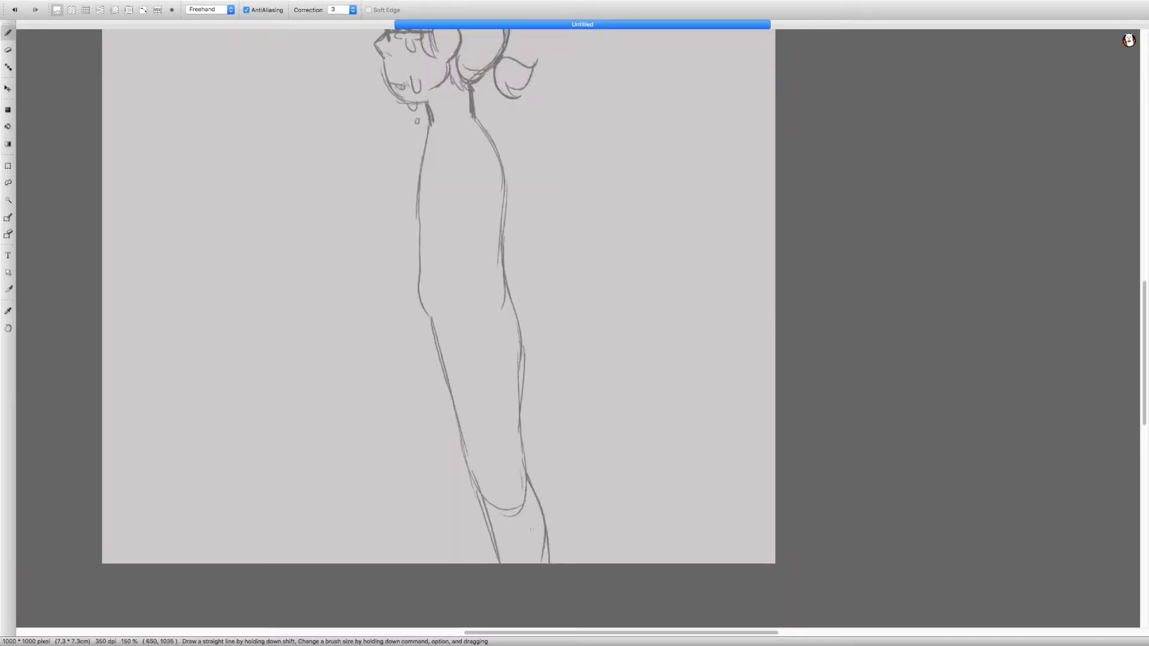
Sketch a straight arm hanging beside the body with a curled hand, and add the collar around the neck.
scroll(363, 290, "up", 2)
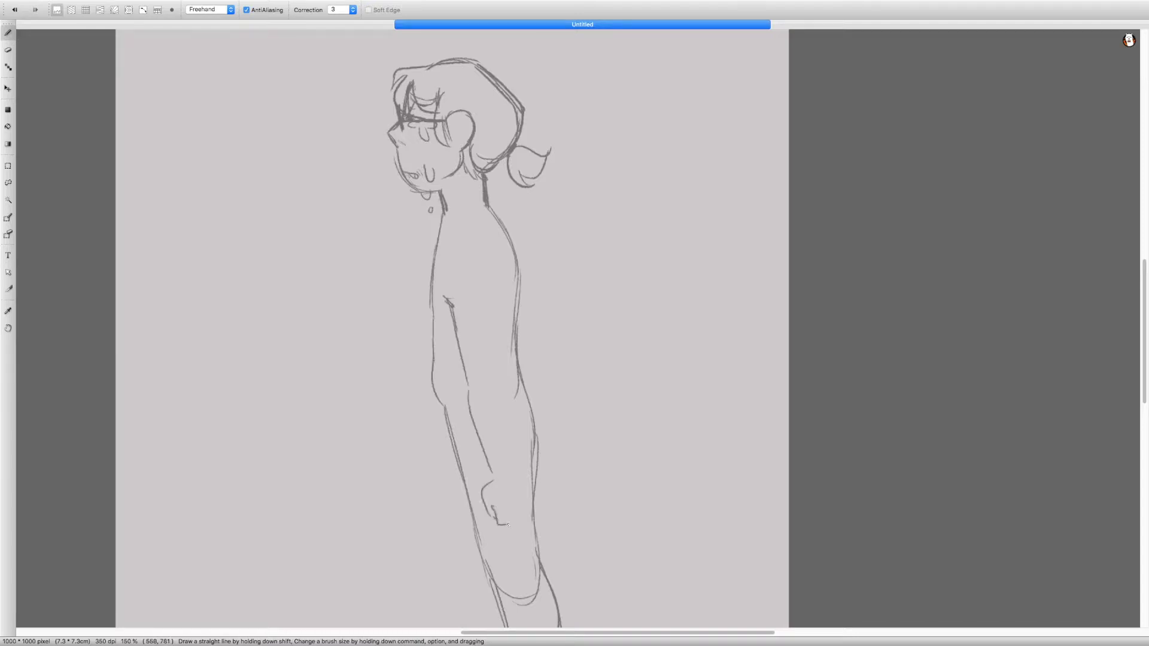
left_click_drag(515, 303, 528, 458)
left_click_drag(509, 330, 523, 455)
scroll(527, 311, "up", 1)
scroll(527, 311, "left", 1)
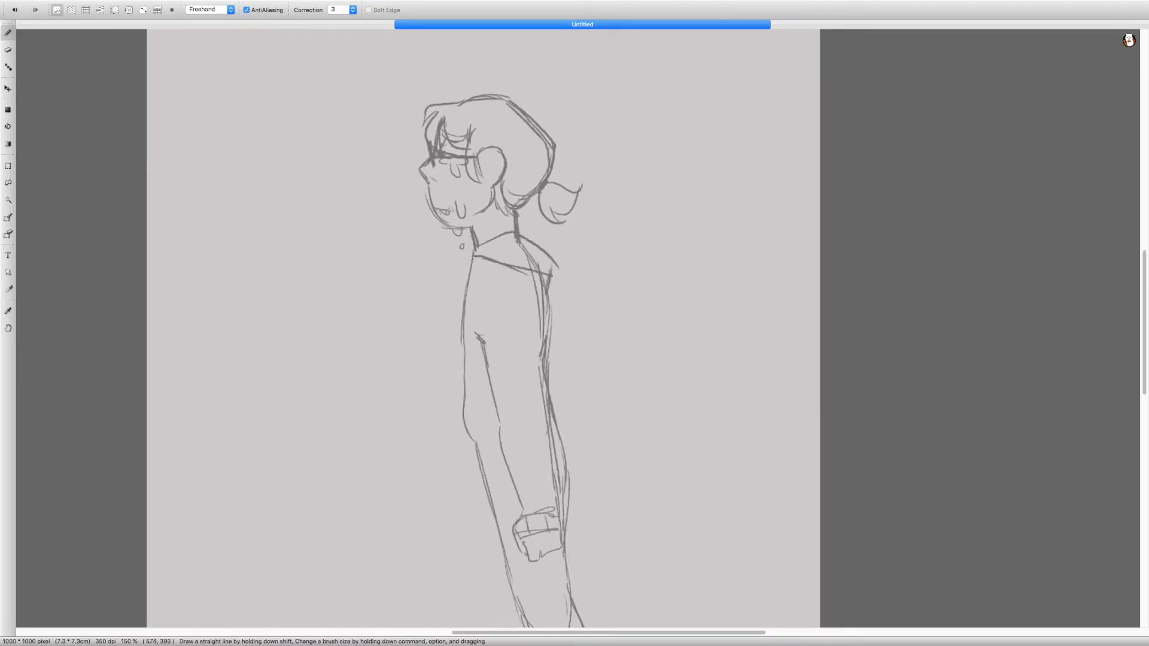
Sketch the shirt's hem band at the waist and the rear contour of the hanging arm.
left_click_drag(481, 257, 521, 274)
scroll(481, 428, "down", 1)
scroll(481, 428, "left", 1)
key("super+z")
key("super+z")
left_click_drag(550, 366, 542, 308)
left_click_drag(554, 359, 557, 390)
Refine the small rounded bulge at the lower back and the hem lines beneath it.
key("e")
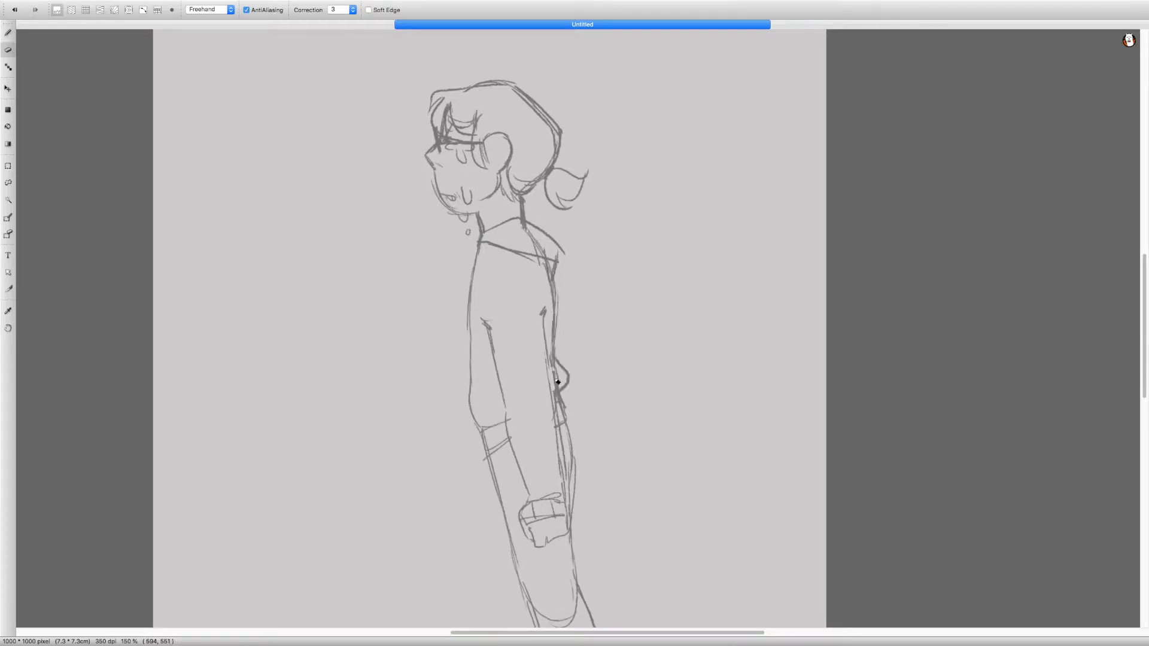
key("b")
left_click_drag(542, 341, 554, 398)
left_click_drag(561, 393, 563, 408)
scroll(547, 423, "down", 2)
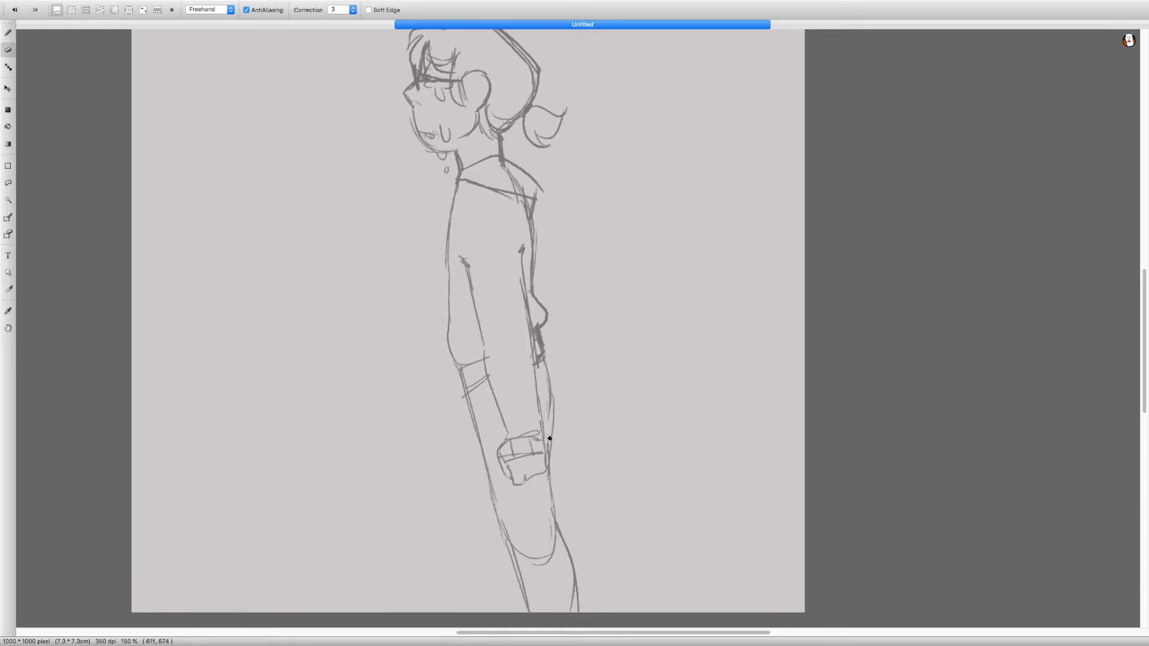
scroll(526, 474, "down", 2)
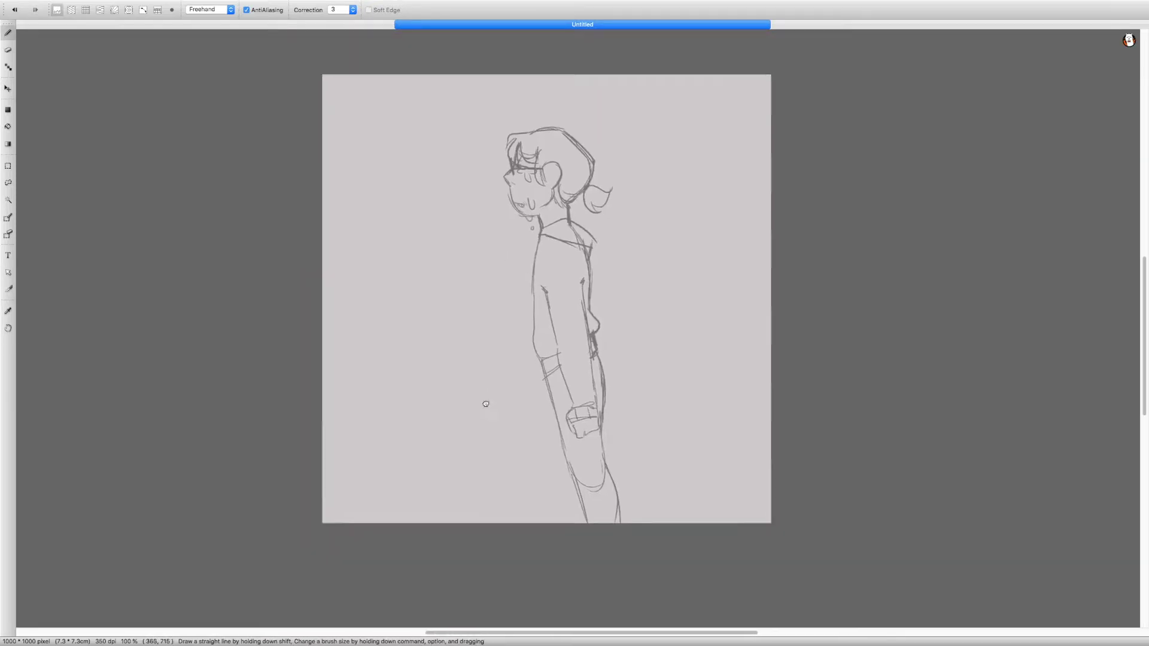
Lasso the body below the head and rotate the selection to make the pose more upright.
key("Tab")
key("l")
mouse_move(500, 217)
left_mouse_down()
mouse_move(503, 568)
mouse_move(501, 219)
left_mouse_up()
key("super+t")
left_click_drag(718, 311, 726, 372)
key("Return")
scroll(392, 306, "up", 1)
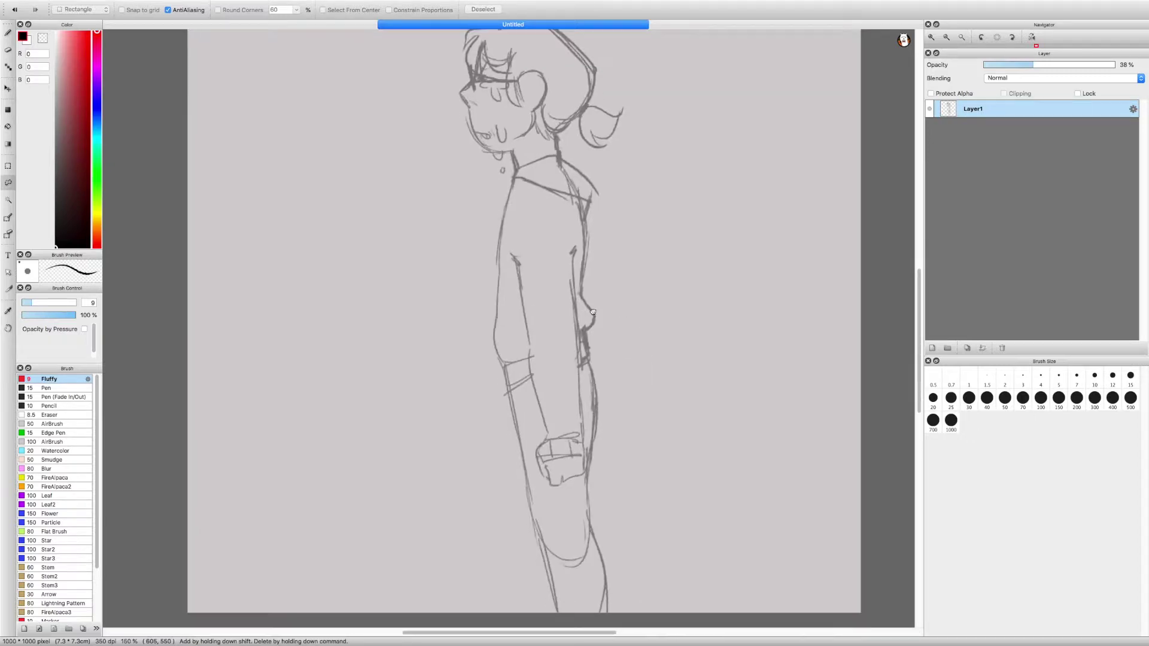
key("b")
key("Tab")
scroll(524, 338, "down", 1)
key("Tab")
left_click(71, 5)
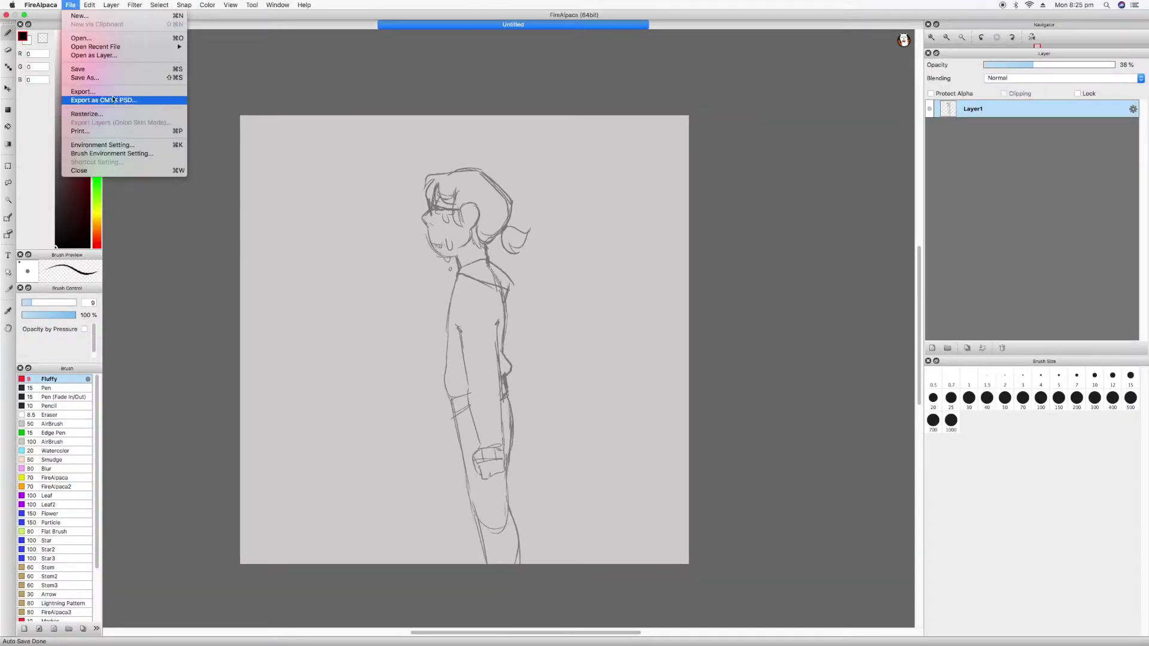
left_click(86, 114)
left_click(579, 360)
Set the canvas width to 500 pixels, keeping the drawing anchored at the center.
left_click(89, 5)
left_click(119, 119)
key("BackSpace")
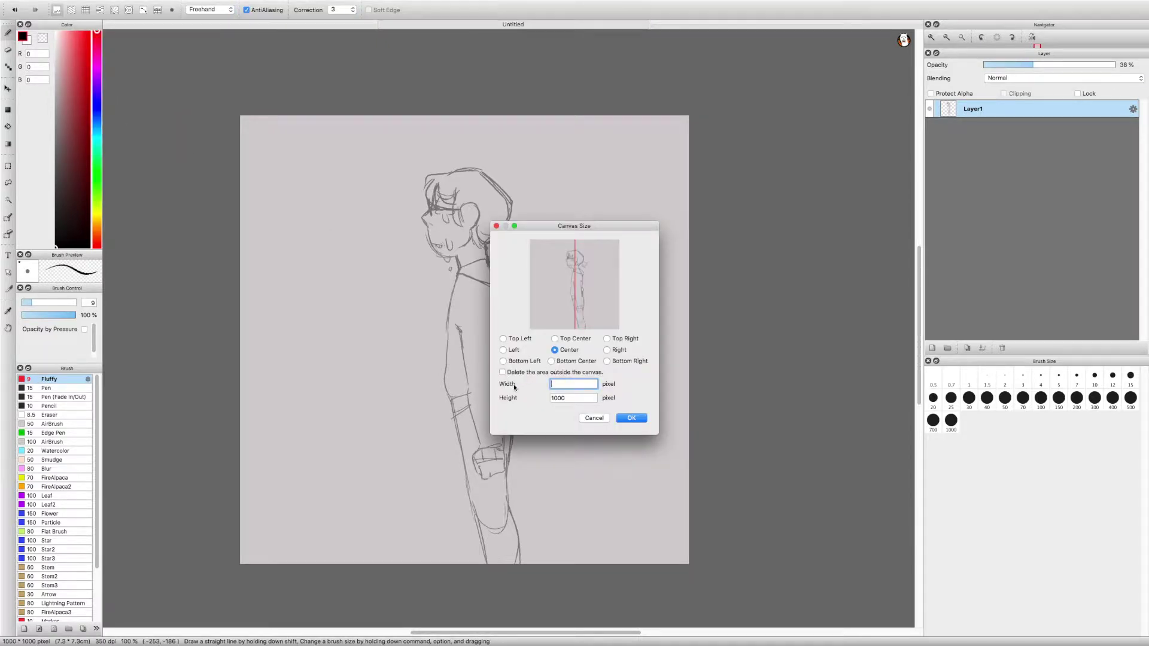
type("76")
key("BackSpace")
type("060000")
key("BackSpace")
key("BackSpace")
key("BackSpace")
type("500")
left_click(623, 418)
Scale up the whole sketch to span the canvas height and reposition it on the narrowed canvas.
key("super+t")
left_click_drag(545, 98, 545, 37)
left_click_drag(577, 145, 575, 201)
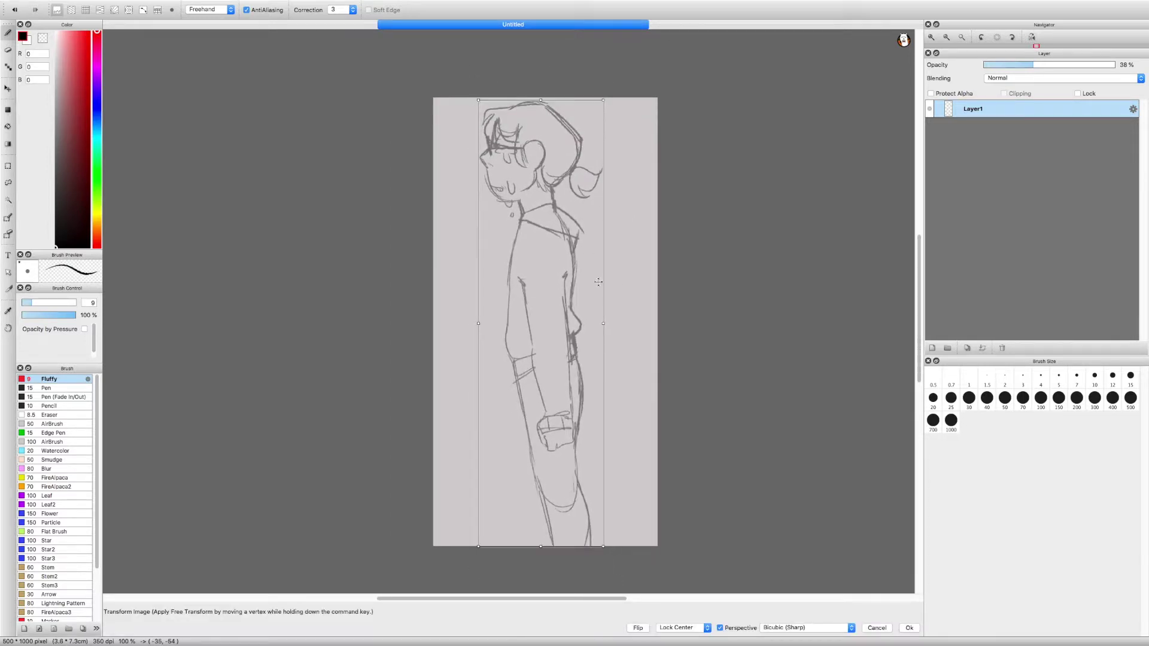
key("Return")
Add a new layer above the sketch and set up the Pen brush with stroke correction 15.
key("super+shift+n")
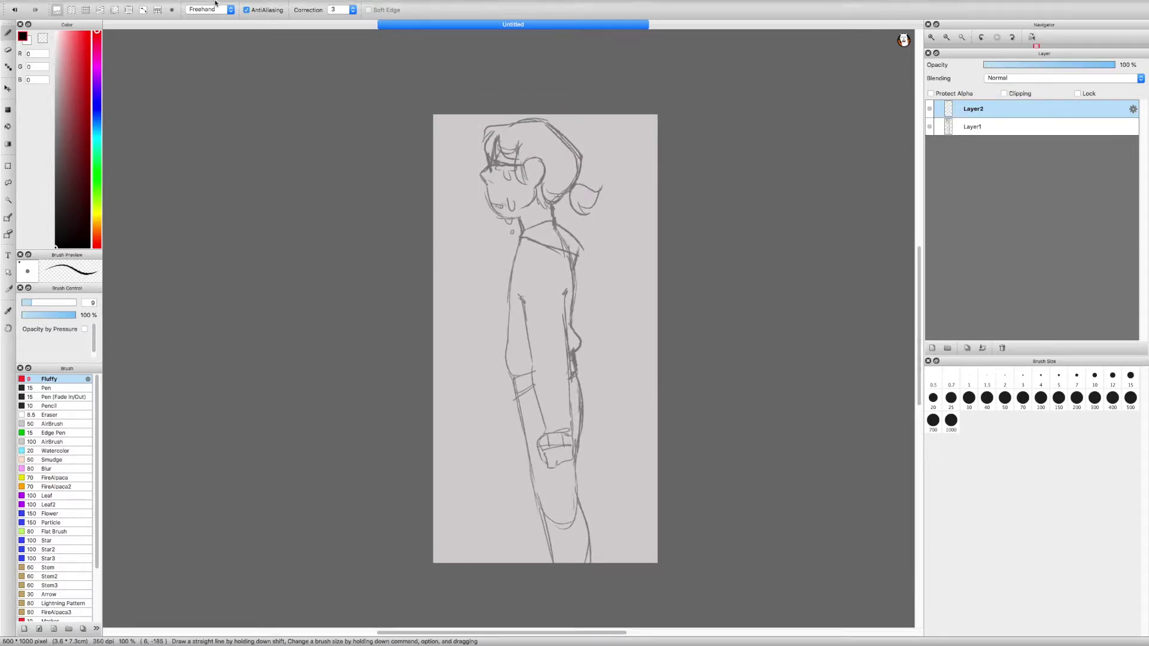
left_click(340, 9)
left_click(334, 126)
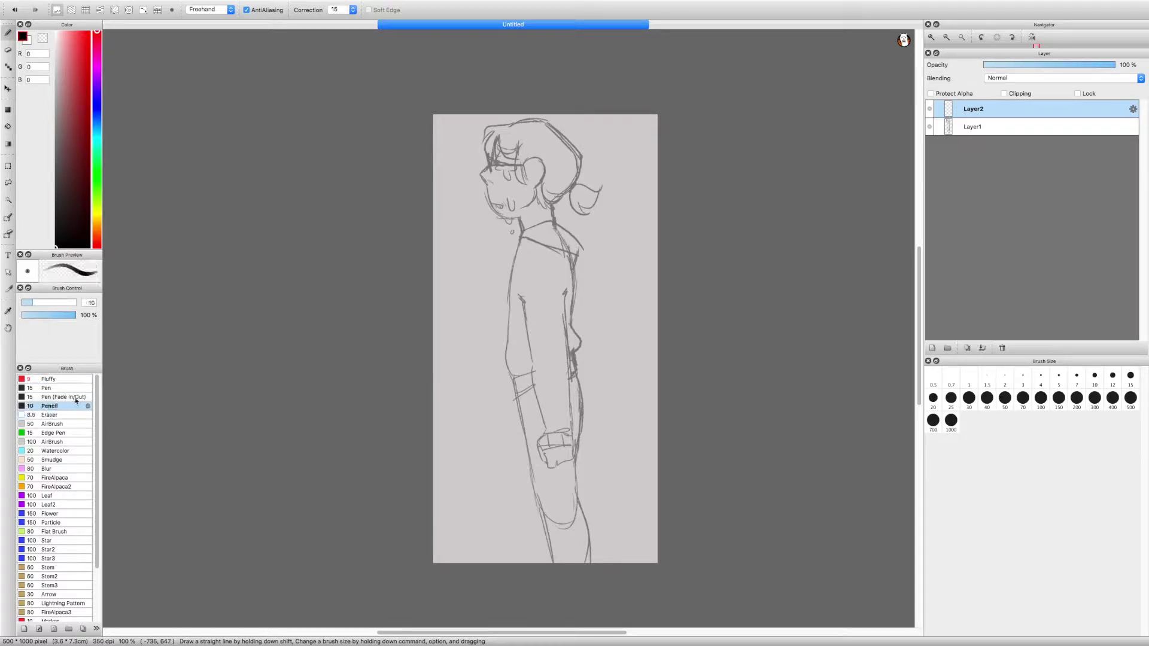
left_click(60, 387)
Ink the face profile from the nose over the chin to the neck, including the nostril and mouth.
mouse_move(469, 230)
left_mouse_down()
mouse_move(488, 266)
mouse_move(478, 197)
left_mouse_up()
key("super+z")
key("super+plus")
key("super+z")
key("Tab")
key("super+plus")
scroll(497, 284, "down", 3)
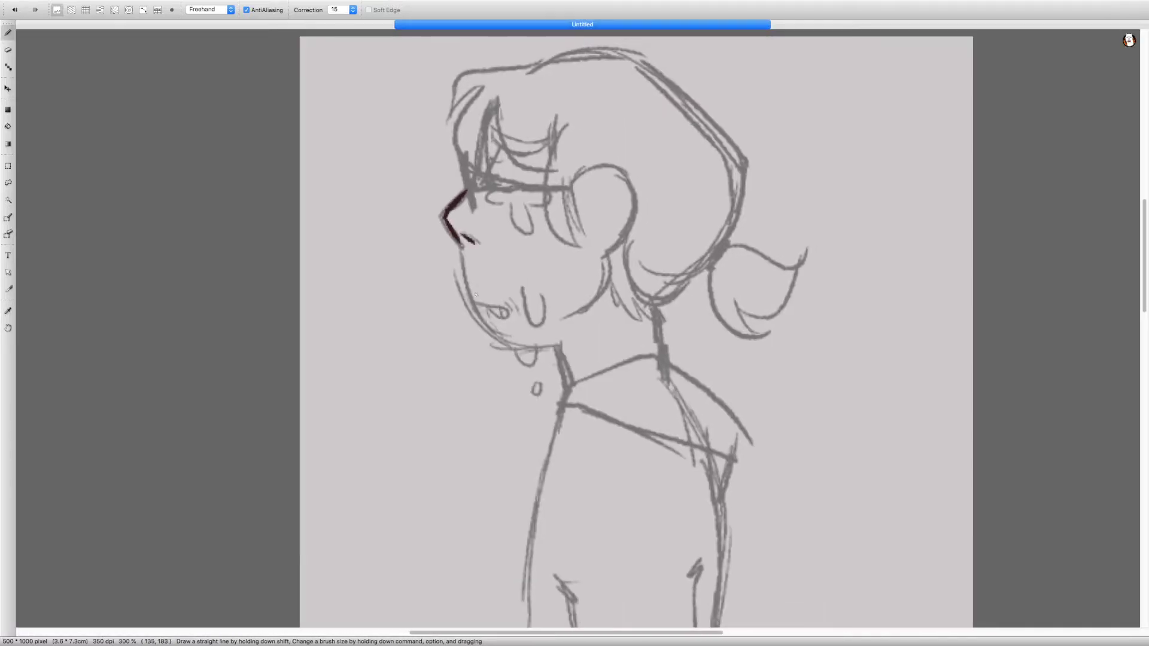
key("super+z")
mouse_move(459, 246)
left_mouse_down()
mouse_move(479, 320)
mouse_move(556, 349)
left_mouse_up()
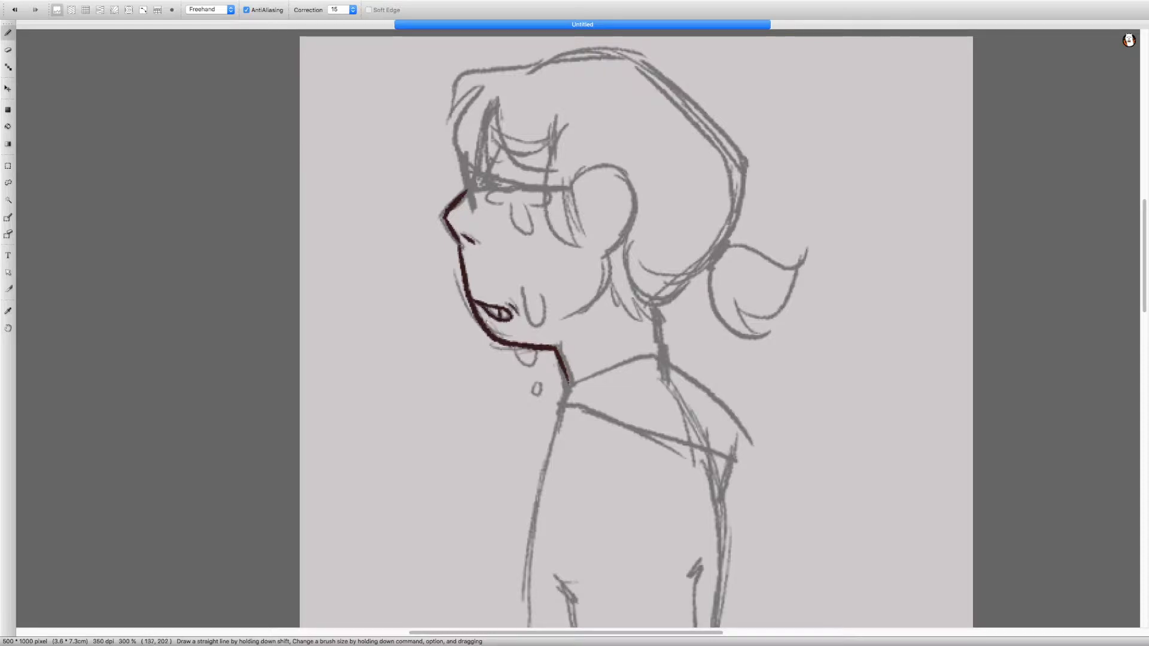
Ink the ear's outline and the rear jawline beneath it.
scroll(478, 308, "up", 3)
scroll(477, 308, "right", 2)
mouse_move(534, 269)
left_mouse_down()
mouse_move(565, 311)
mouse_move(521, 377)
left_mouse_up()
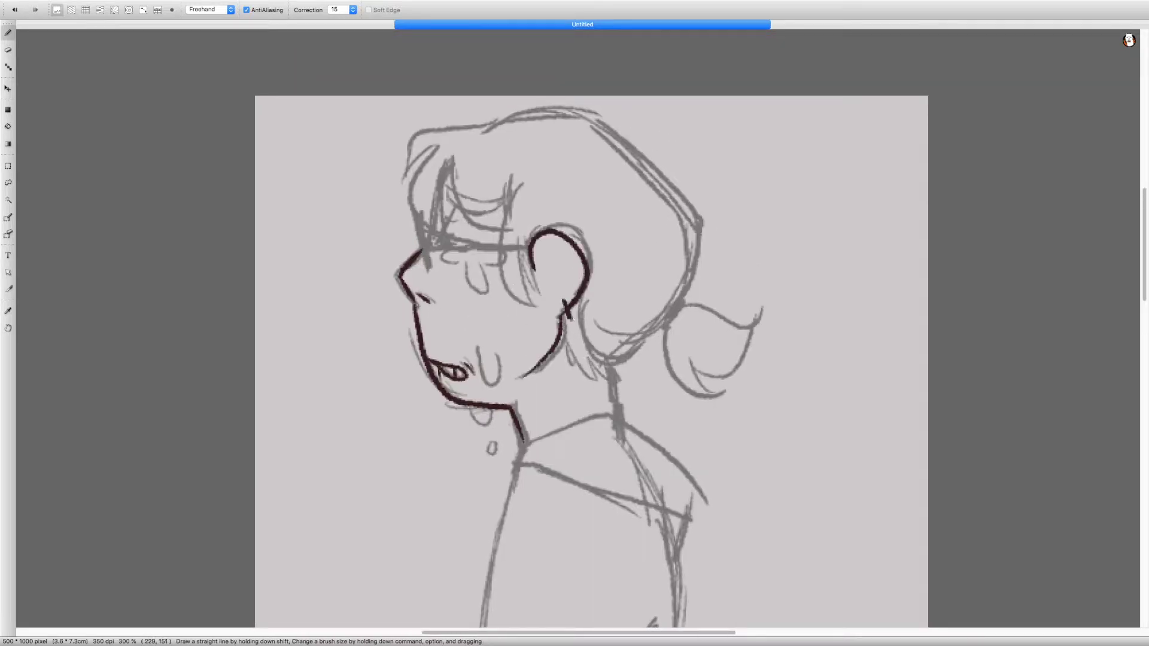
Ink the narrow eye with its dark iris behind the glasses.
scroll(564, 244, "up", 1)
scroll(563, 244, "left", 2)
left_click_drag(484, 255, 487, 273)
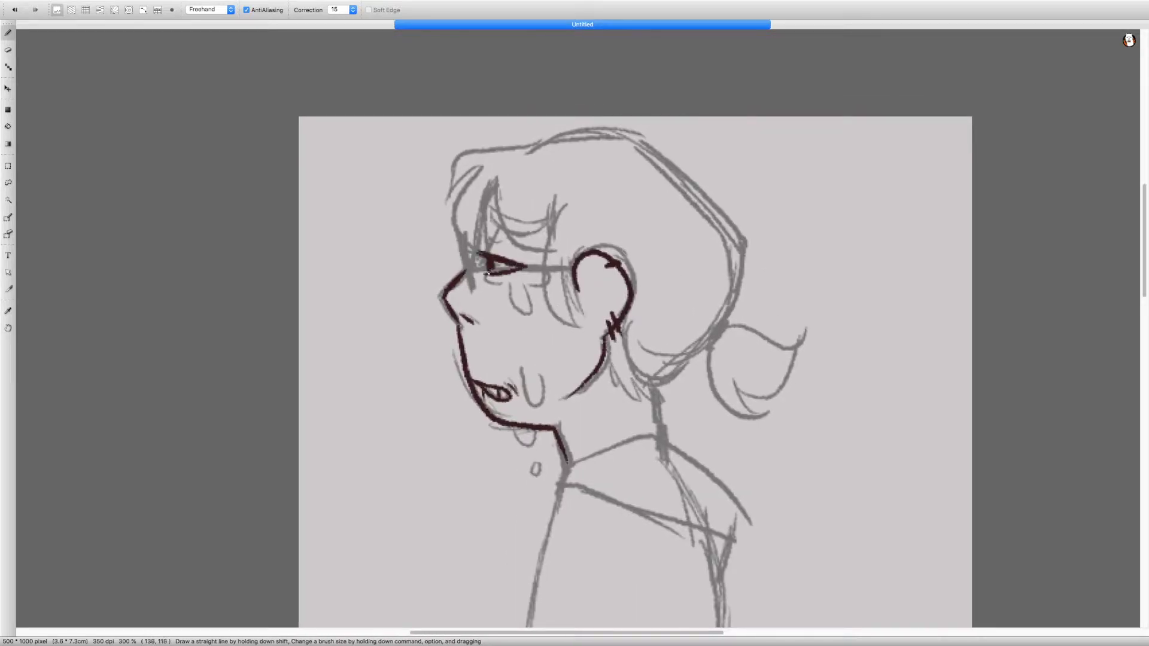
Ink the sweat drops under the eye, on the cheek and below the chin.
scroll(486, 282, "right", 2)
key("super+z")
left_click_drag(492, 287, 510, 288)
mouse_move(500, 361)
left_mouse_down()
mouse_move(507, 400)
mouse_move(522, 399)
mouse_move(516, 432)
left_mouse_up()
scroll(521, 383, "down", 2)
scroll(519, 346, "up", 1)
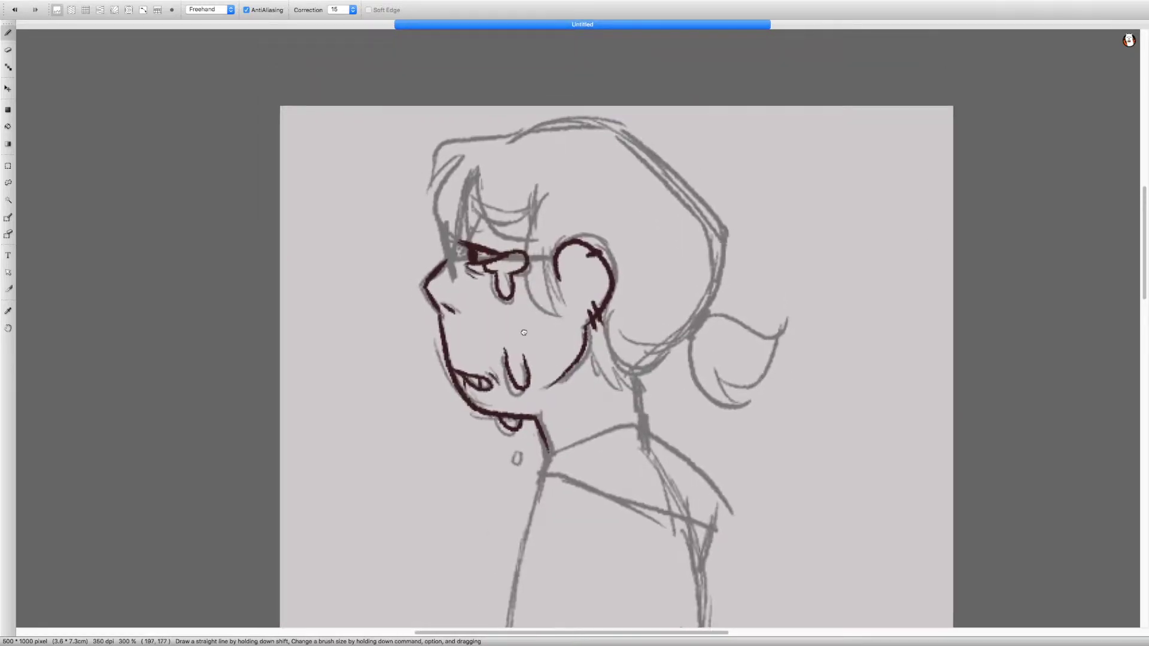
Ink the bangs above the glasses and the side lock hanging in front of the ear.
scroll(523, 333, "up", 2)
scroll(472, 267, "right", 3)
left_click_drag(434, 198, 441, 231)
mouse_move(439, 234)
left_mouse_down()
mouse_move(482, 272)
mouse_move(536, 353)
left_mouse_up()
left_click_drag(507, 286, 525, 330)
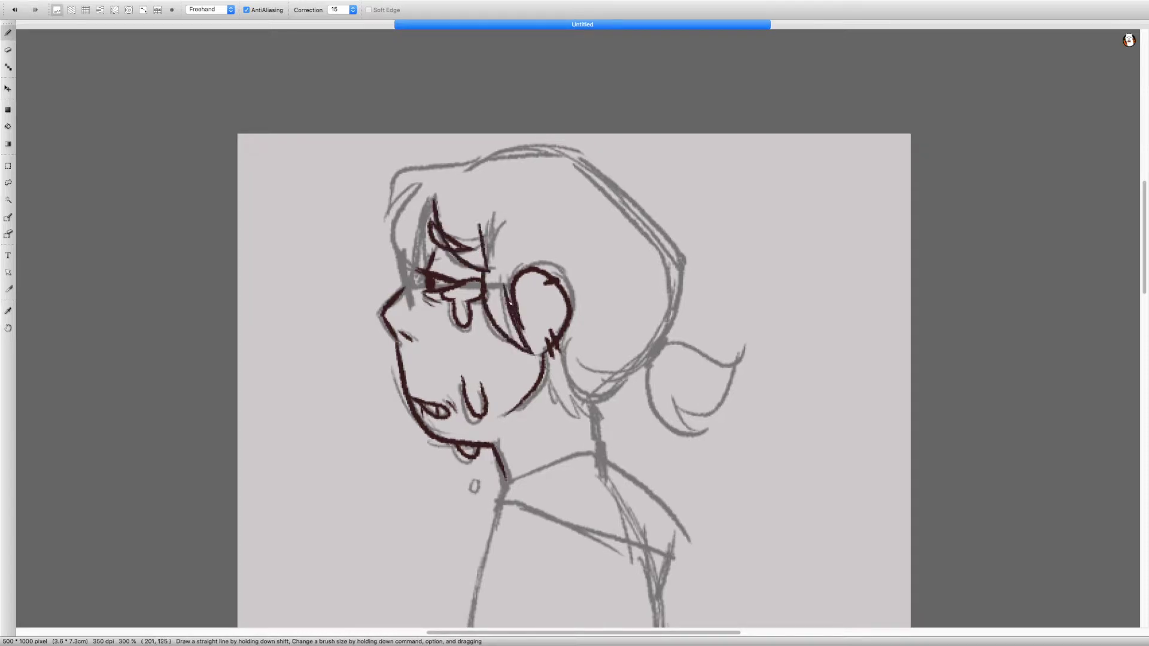
Ink the front contour of the hair and the pointed forelocks falling over the forehead.
scroll(526, 292, "up", 2)
scroll(526, 292, "left", 2)
left_click_drag(527, 204, 432, 264)
mouse_move(465, 225)
left_mouse_down()
mouse_move(446, 272)
mouse_move(462, 336)
left_mouse_up()
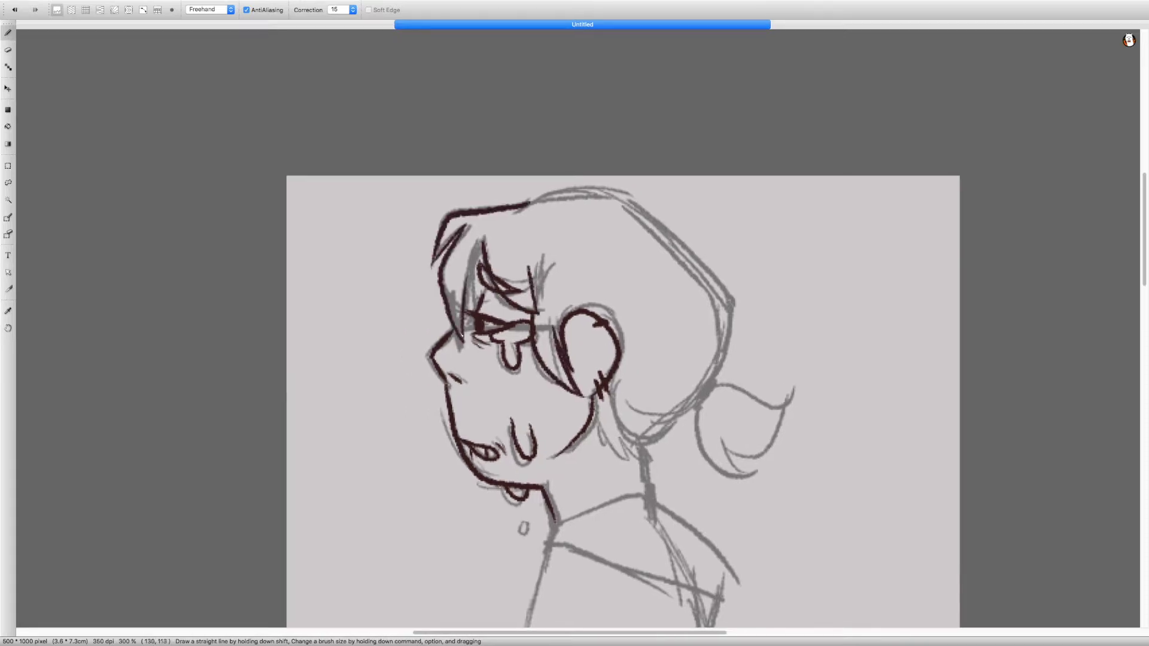
left_click_drag(475, 245, 461, 336)
mouse_move(484, 250)
left_mouse_down()
mouse_move(465, 303)
mouse_move(435, 305)
left_mouse_up()
Ink the crown of the head from the front hair toward the upper back.
scroll(467, 299, "right", 1)
scroll(466, 299, "right", 2)
scroll(478, 269, "right", 3)
left_click_drag(410, 212, 568, 263)
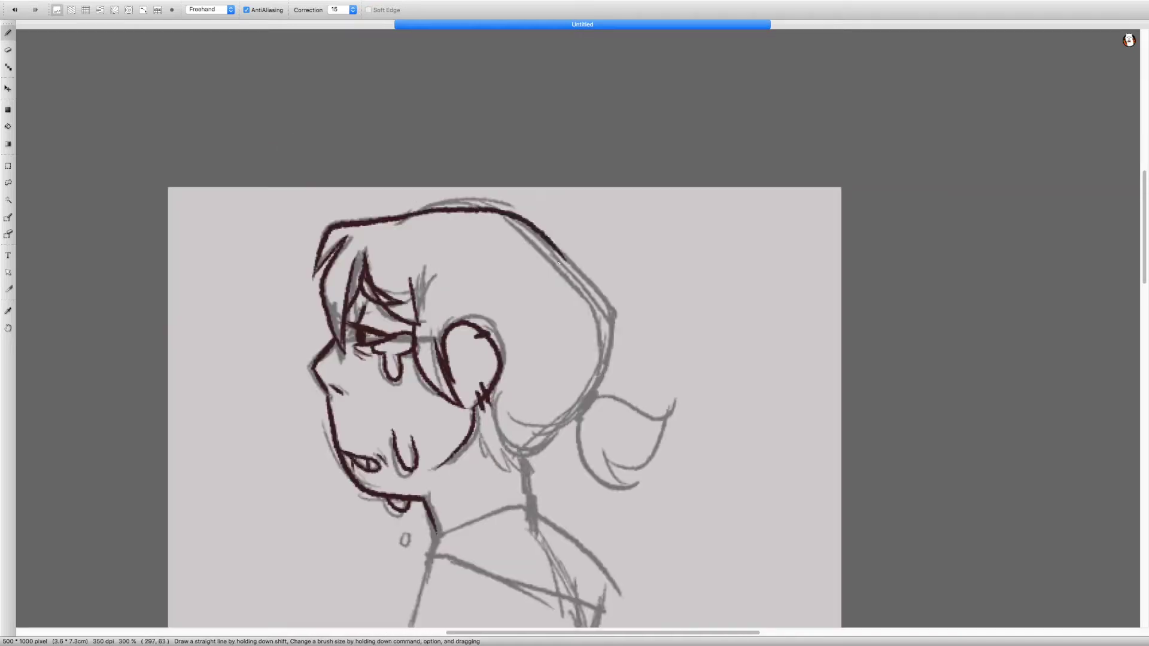
Ink the loose hair behind the ear and the back contour of the head.
scroll(571, 273, "down", 5)
scroll(570, 273, "right", 3)
left_click_drag(429, 337, 433, 316)
left_click_drag(432, 274, 474, 320)
scroll(479, 329, "right", 2)
scroll(479, 329, "up", 1)
mouse_move(486, 153)
left_mouse_down()
mouse_move(520, 249)
mouse_move(517, 317)
left_mouse_up()
Ink the ponytail with its pointed tip and split ends behind the head.
scroll(460, 301, "down", 1)
scroll(460, 301, "right", 1)
scroll(519, 383, "down", 1)
scroll(518, 384, "right", 1)
mouse_move(467, 232)
left_mouse_down()
mouse_move(531, 245)
mouse_move(562, 233)
left_mouse_up()
left_click_drag(516, 314, 559, 244)
Ink the back of the neck and the large folded collar around the shoulders.
scroll(524, 307, "left", 6)
scroll(524, 307, "up", 1)
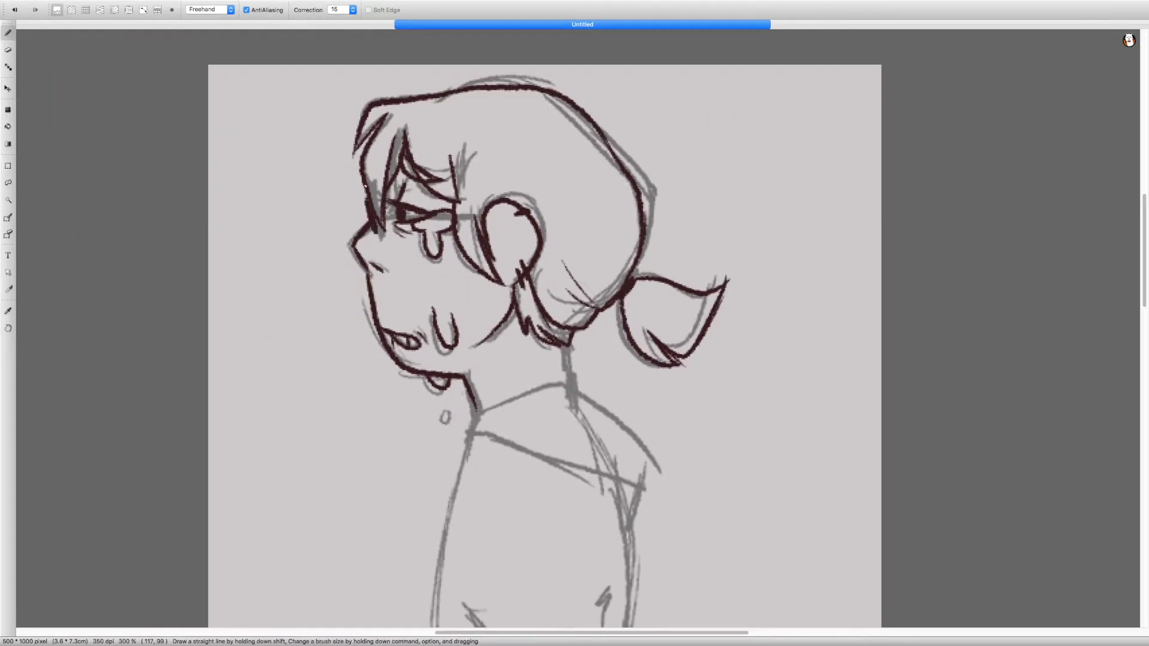
scroll(478, 222, "down", 10)
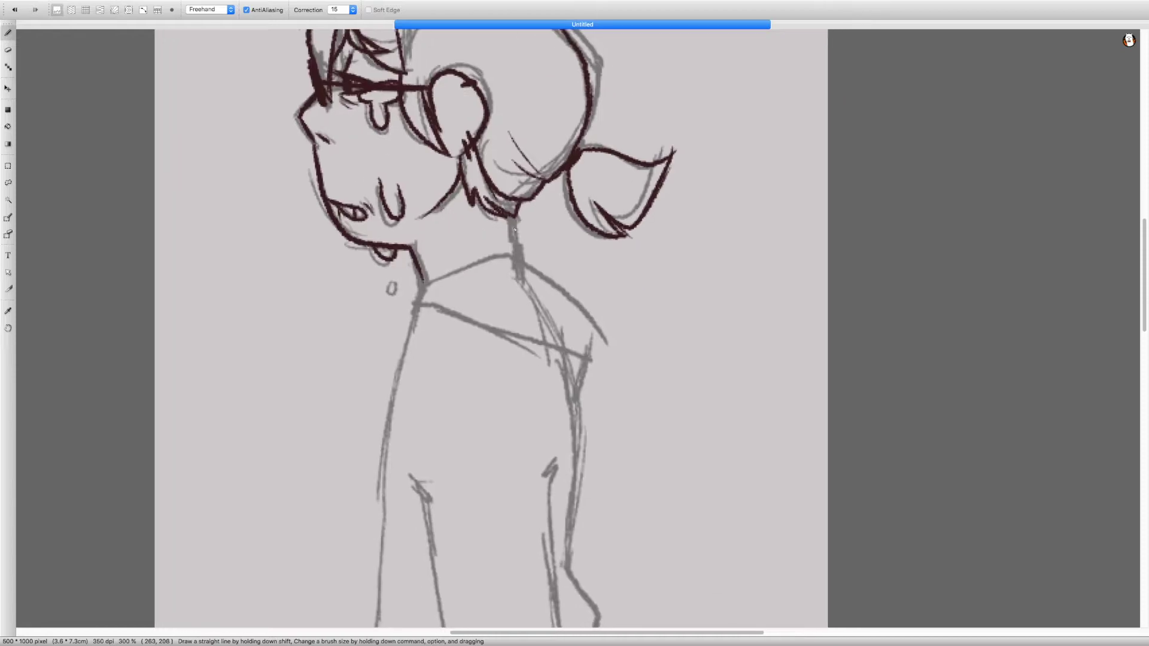
scroll(482, 284, "down", 3)
scroll(482, 284, "up", 2)
mouse_move(396, 282)
left_mouse_down()
mouse_move(403, 270)
mouse_move(503, 279)
left_mouse_up()
left_click_drag(399, 285, 517, 303)
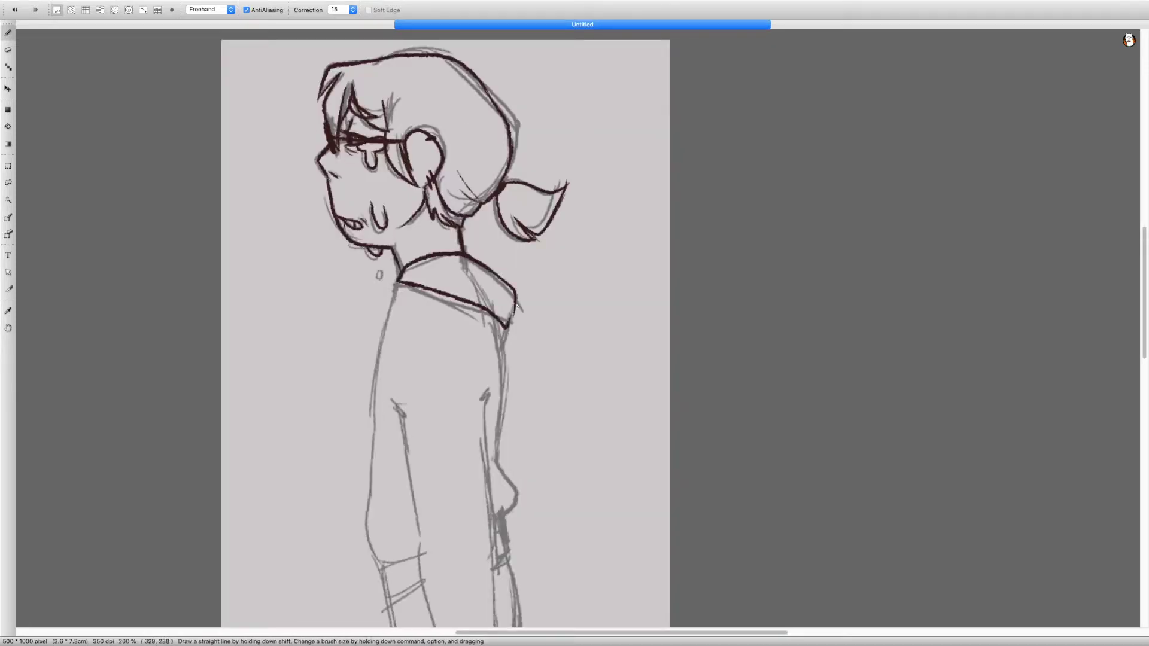
Ink the back edge of the jacket from the collar past the elbow bulge to the hem.
key("Tab")
left_click(929, 126)
left_click(930, 126)
key("Tab")
mouse_move(554, 269)
left_mouse_down()
mouse_move(551, 392)
mouse_move(572, 309)
left_mouse_up()
left_click_drag(567, 395, 549, 406)
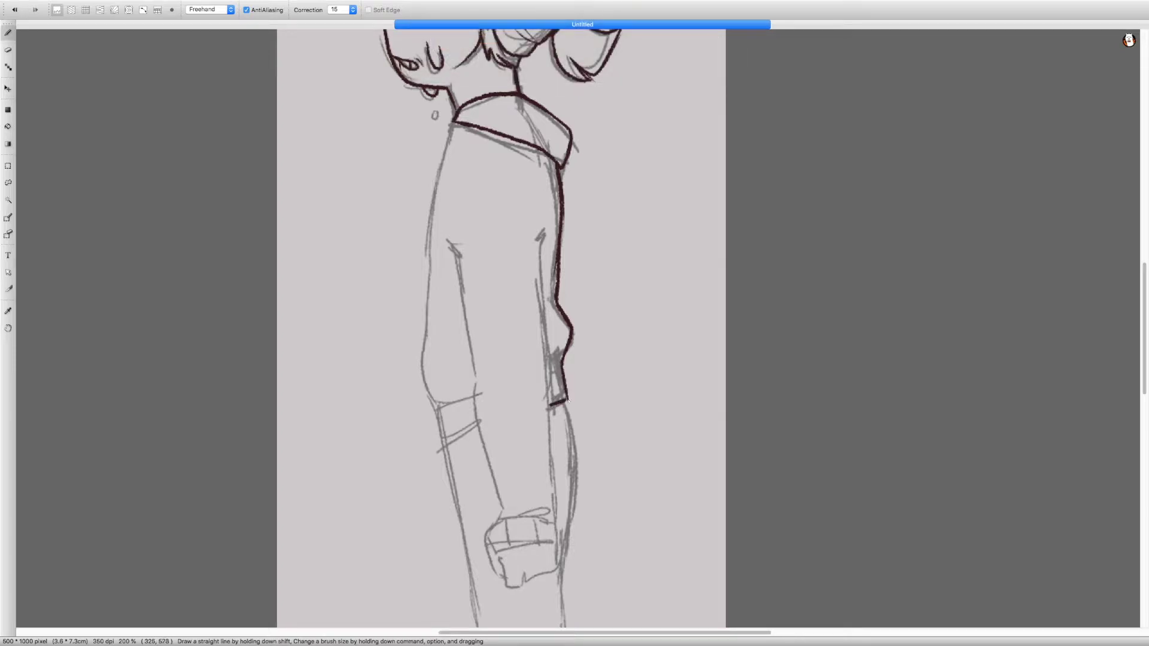
Ink the front edge of the jacket from the collar down, closing it with the short lower hem.
left_click_drag(453, 124, 432, 286)
left_click_drag(435, 408, 429, 250)
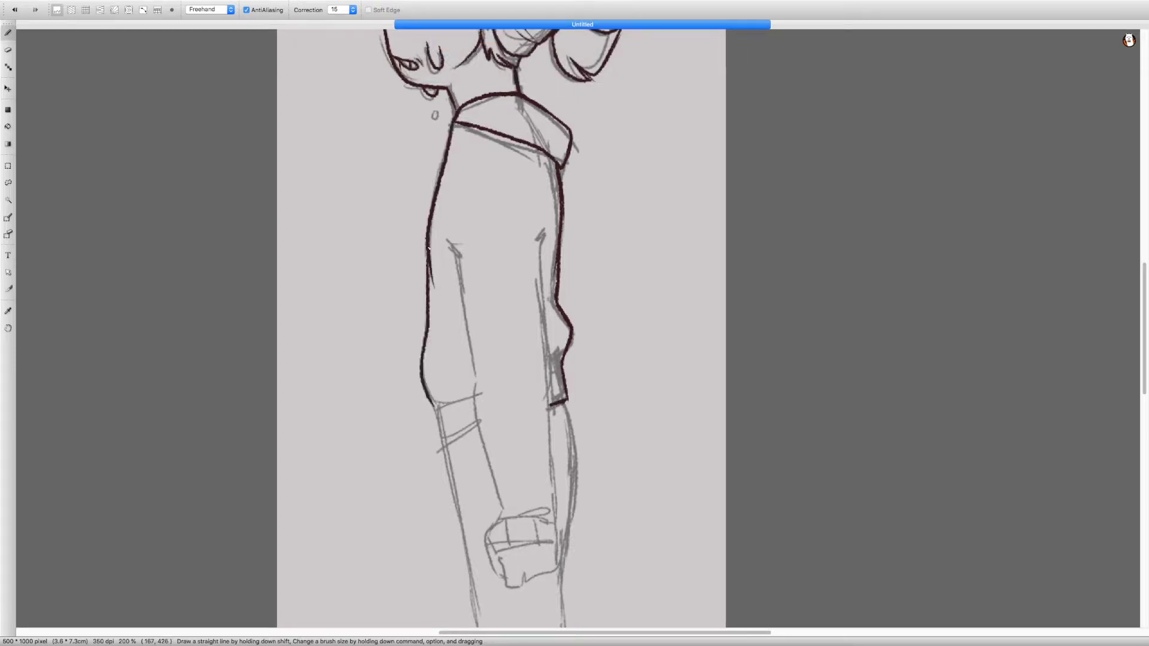
scroll(437, 302, "down", 3)
mouse_move(436, 352)
left_mouse_down()
mouse_move(444, 379)
mouse_move(482, 373)
left_mouse_up()
key("super+z")
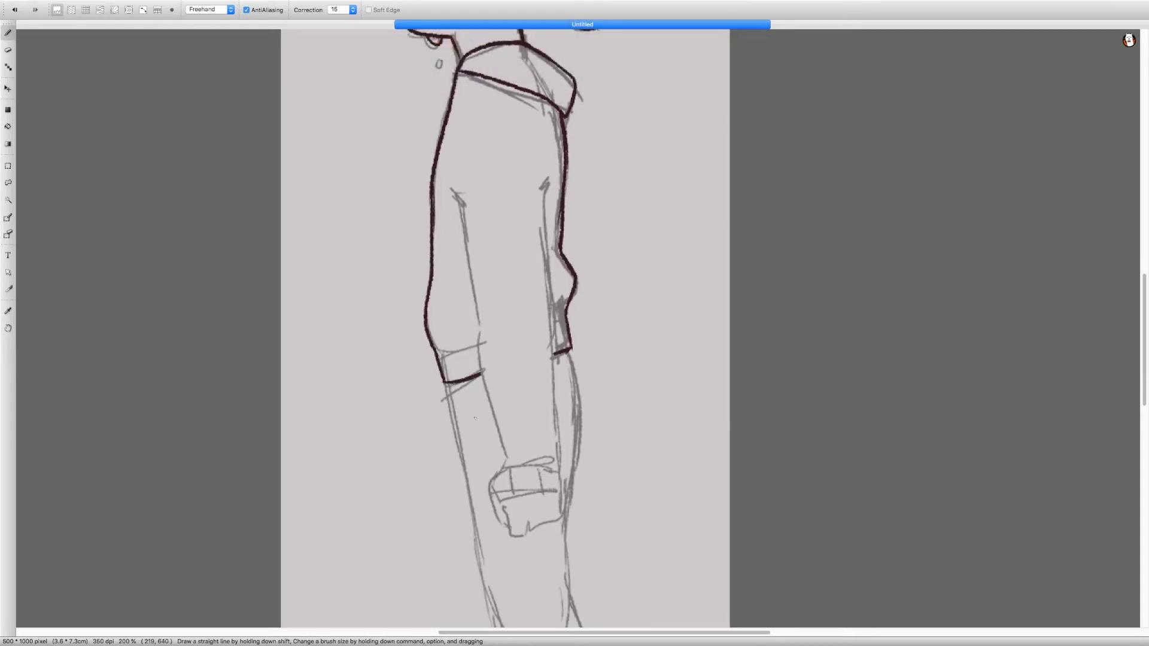
Ink both edges of the near sleeve down to the bulging cuff above the hand.
scroll(471, 301, "down", 4)
left_click_drag(473, 251, 497, 389)
scroll(557, 338, "right", 2)
left_click_drag(509, 122, 518, 432)
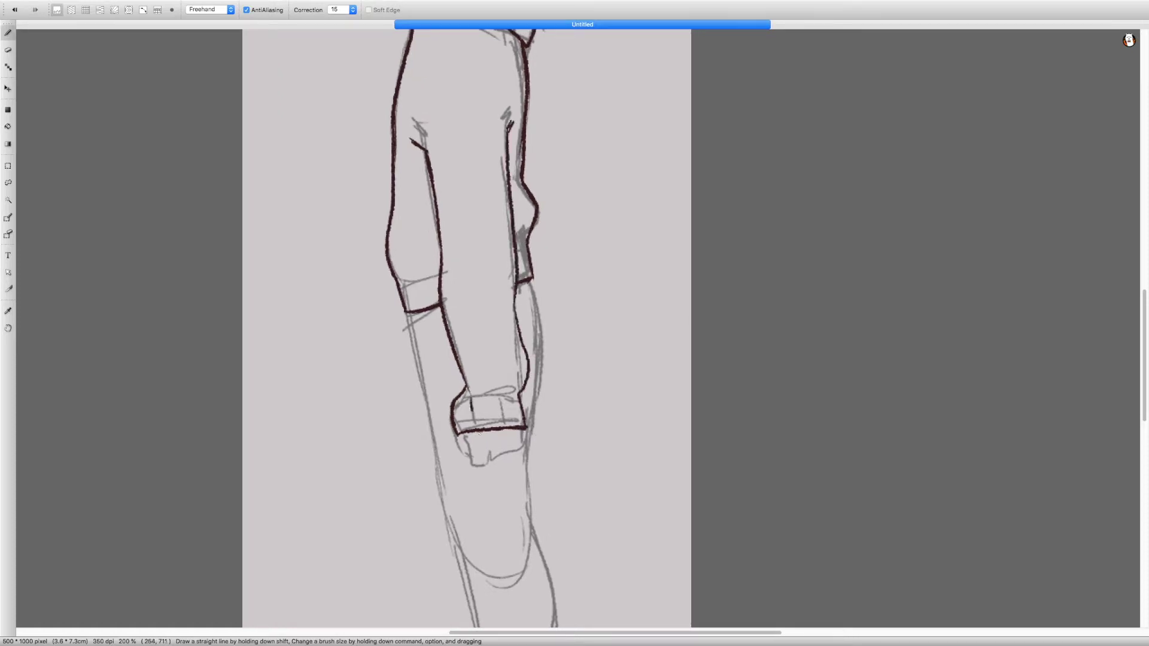
Ink the curled fingers sticking out below the sleeve cuff.
scroll(513, 418, "down", 2)
mouse_move(460, 408)
left_mouse_down()
mouse_move(481, 440)
mouse_move(532, 417)
mouse_move(497, 426)
left_mouse_up()
key("ctrl+z")
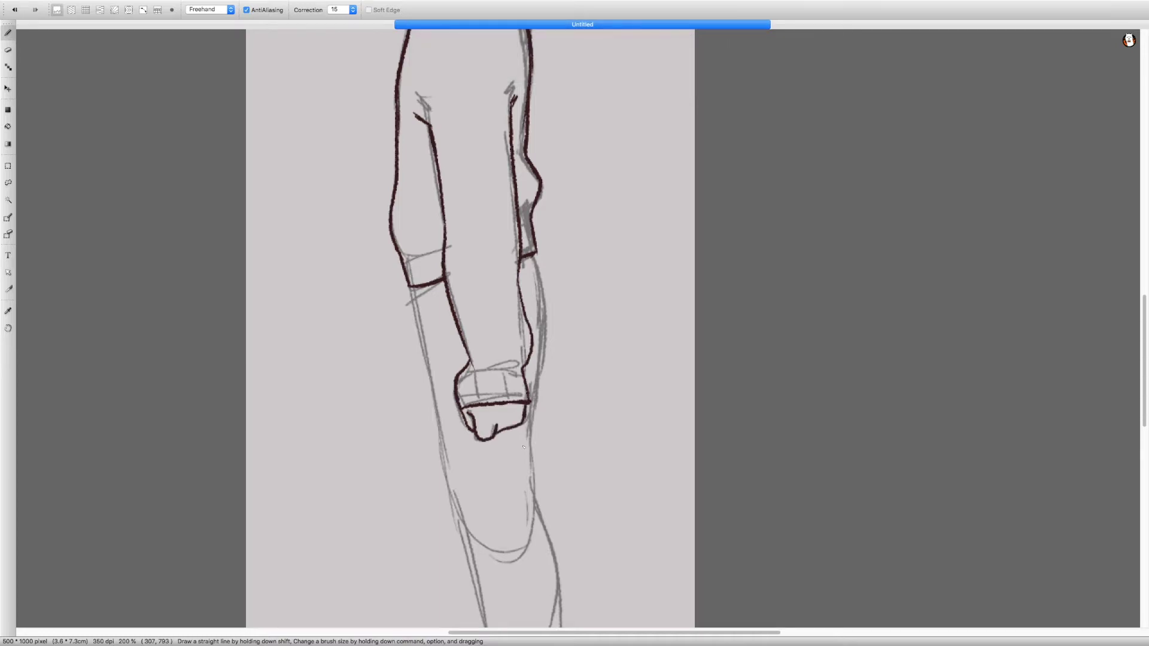
Ink the front and back contours of the legs down to the canvas edge, with a crease behind the knee.
scroll(523, 447, "down", 2)
left_click_drag(516, 246, 520, 287)
left_click_drag(529, 228, 552, 522)
scroll(538, 255, "down", 5)
key("ctrl+z")
left_click_drag(540, 411, 552, 522)
scroll(552, 521, "down", 2)
left_click_drag(395, 84, 441, 316)
key("ctrl+z")
key("ctrl+shift+z")
Delete the Layer1 sketch and add a new empty layer beneath the line art.
key("ctrl+minus")
key("Tab")
left_click(946, 127)
key("Delete")
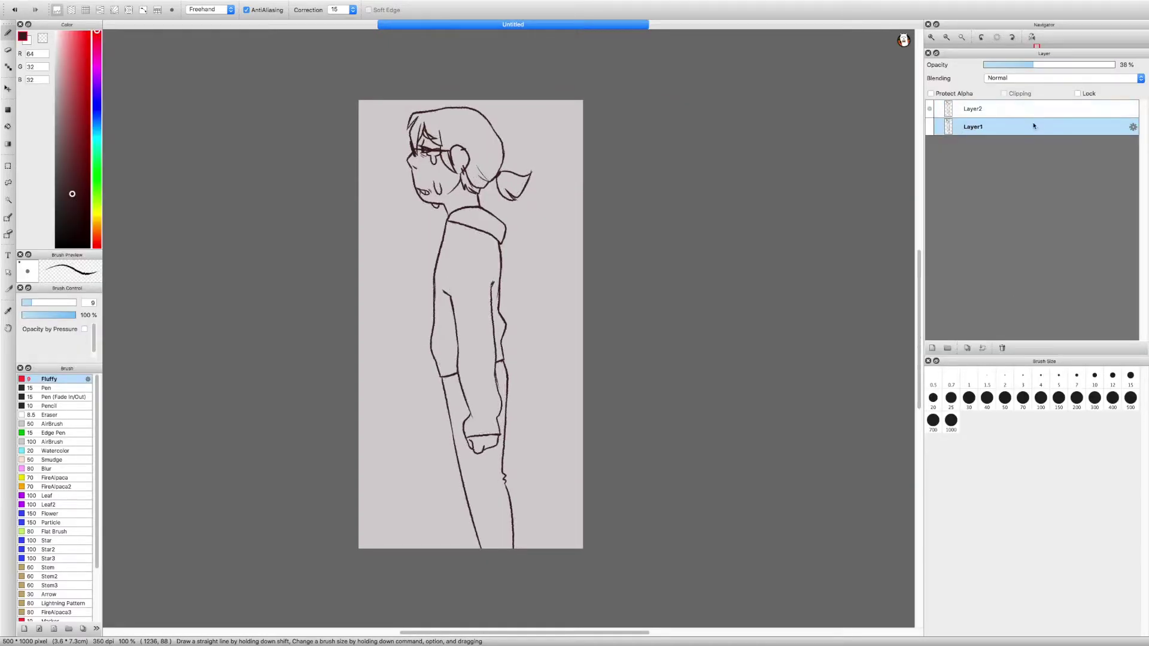
key("ctrl+shift+n")
key("ctrl+plus")
left_click(973, 109)
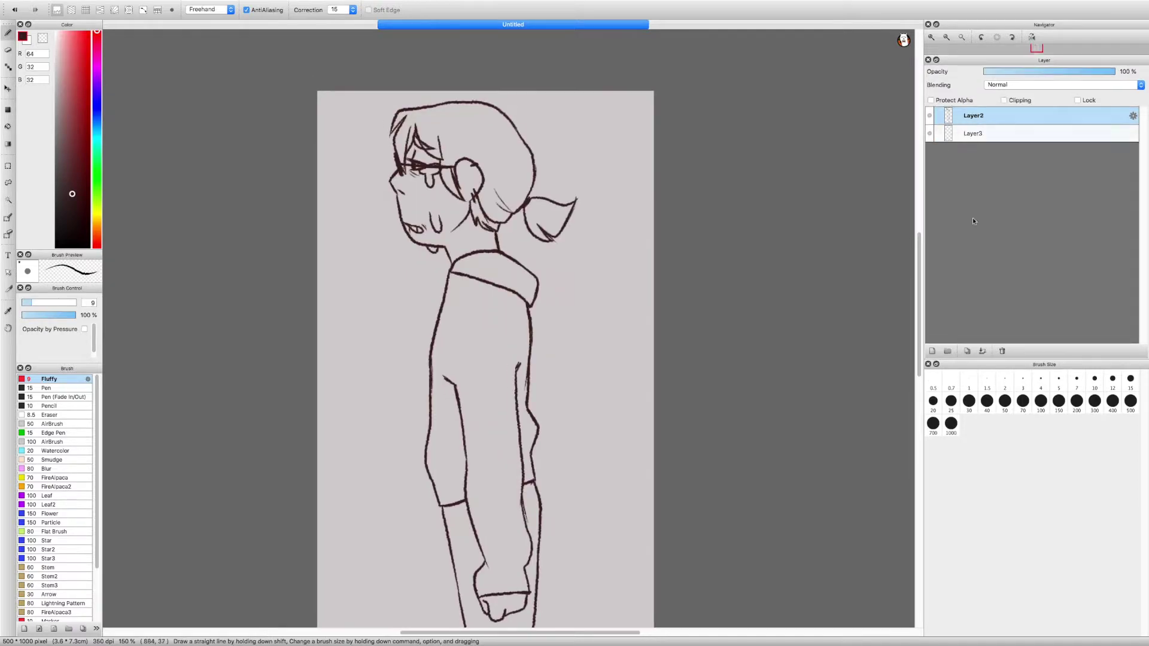
Duplicate the line art layer and apply a Gaussian Blur of 0.97 to the copy.
key("ctrl+j")
left_click(111, 5)
left_click(155, 86)
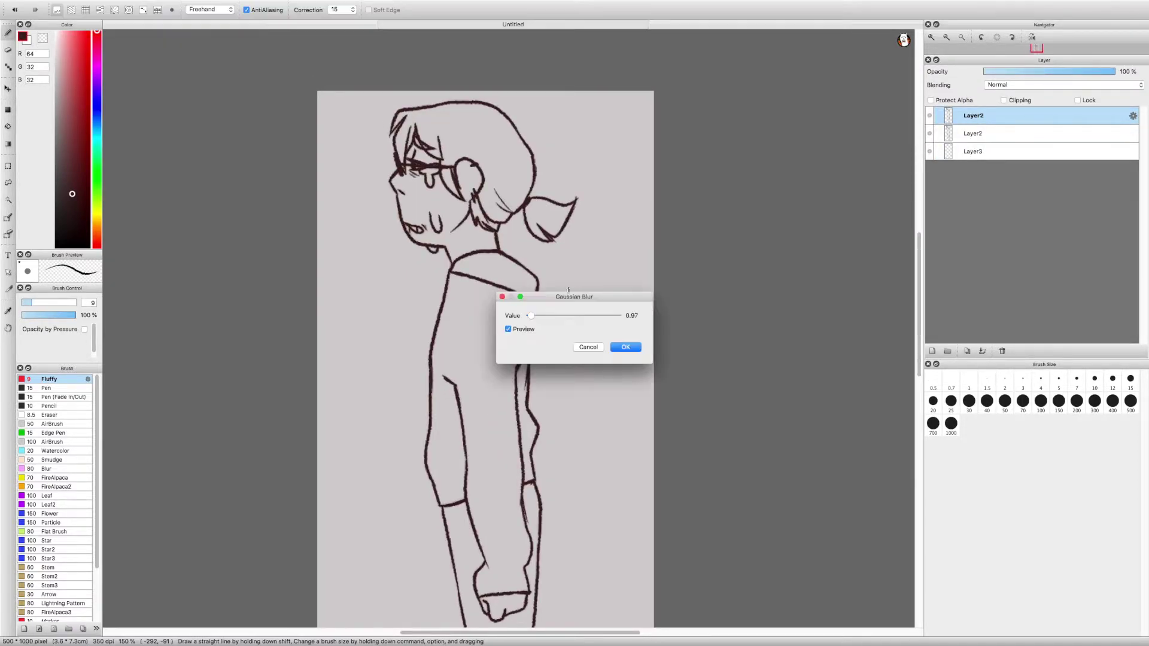
left_click_drag(529, 315, 531, 315)
left_click(625, 347)
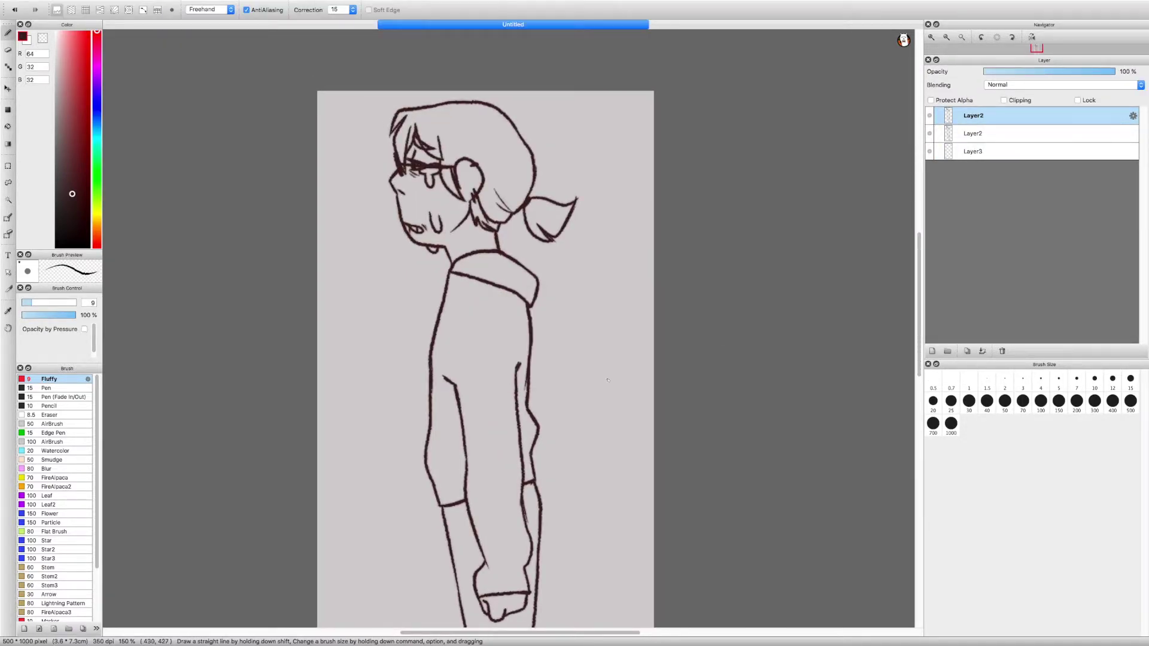
Merge the blurred copy into the line art and set the layer's opacity to 84%.
mouse_move(1114, 72)
left_mouse_down()
mouse_move(1057, 75)
mouse_move(1094, 71)
left_mouse_up()
left_click(982, 351)
scroll(726, 264, "up", 2)
scroll(726, 264, "up", 3)
left_click(1100, 85)
left_click(1099, 78)
left_click(981, 115)
scroll(598, 299, "down", 3)
Turn the line art a neutral dark grey with the Hue filter.
mouse_move(61, 5)
left_click(134, 5)
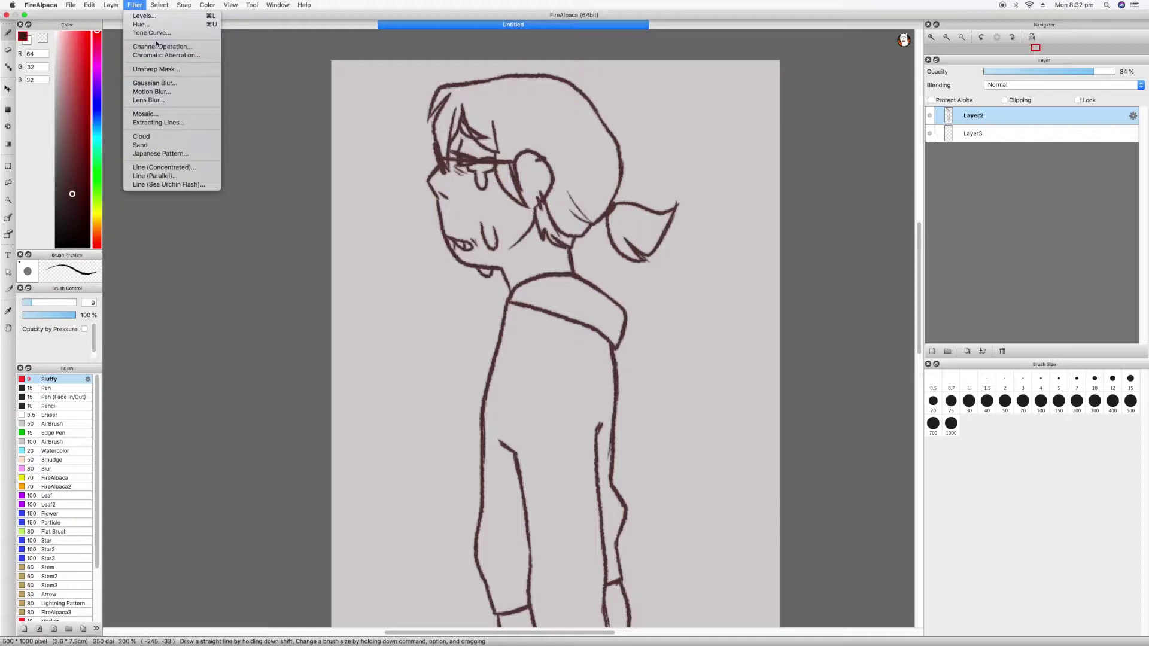
left_click(187, 114)
key("Escape")
left_click(134, 5)
left_click(141, 24)
left_click(531, 322)
key("Return")
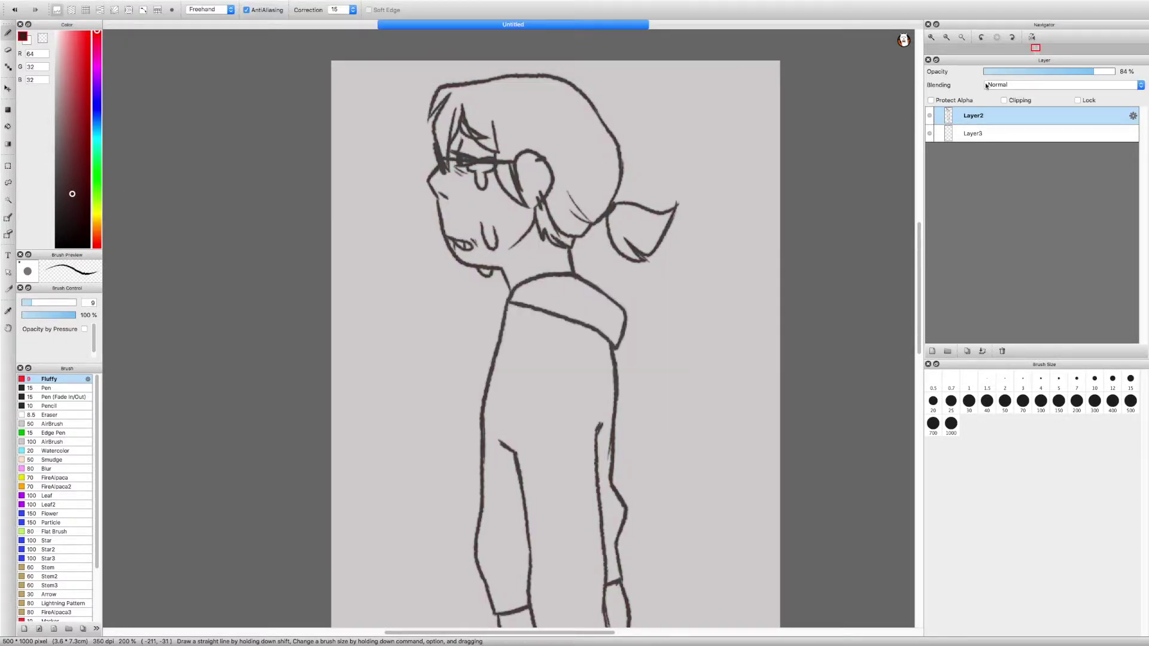
Cover the canvas on Layer3 with blue-grey (RGB 150, 165, 171) using a large Pen with correction 1.
left_click(1013, 133)
key("super+minus")
left_click(60, 103)
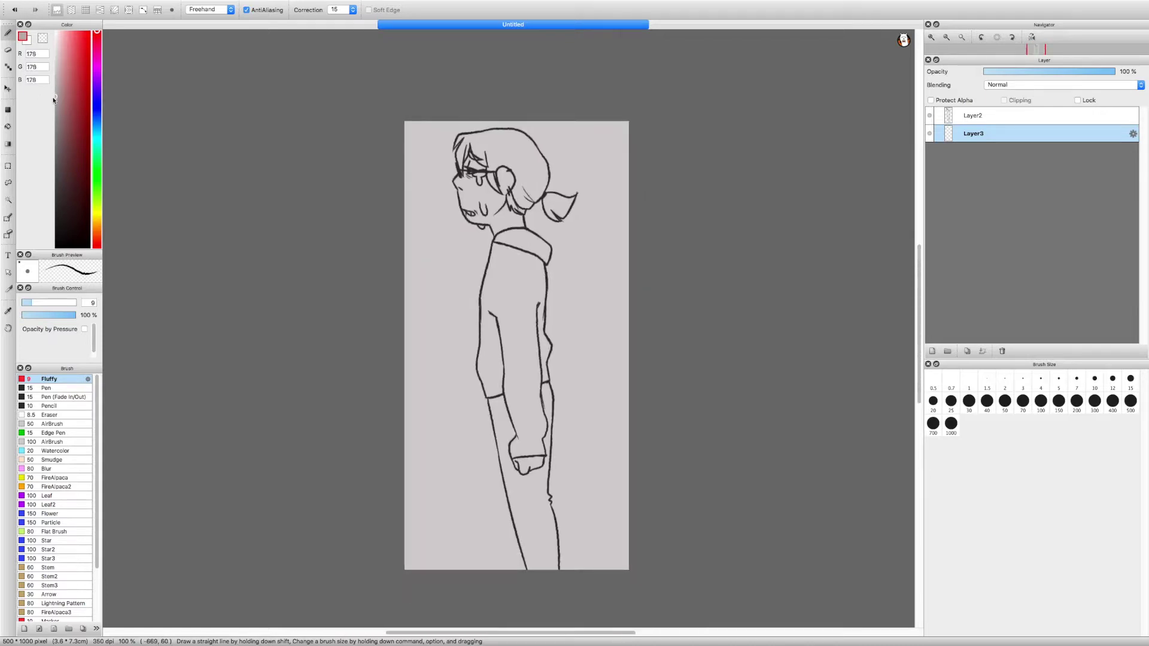
left_click_drag(27, 303, 76, 303)
left_click(97, 129)
left_click_drag(407, 125, 403, 192)
left_click(48, 388)
left_click(352, 9)
left_click(338, 18)
mouse_move(419, 203)
left_mouse_down()
mouse_move(599, 138)
mouse_move(430, 492)
mouse_move(598, 359)
left_mouse_up()
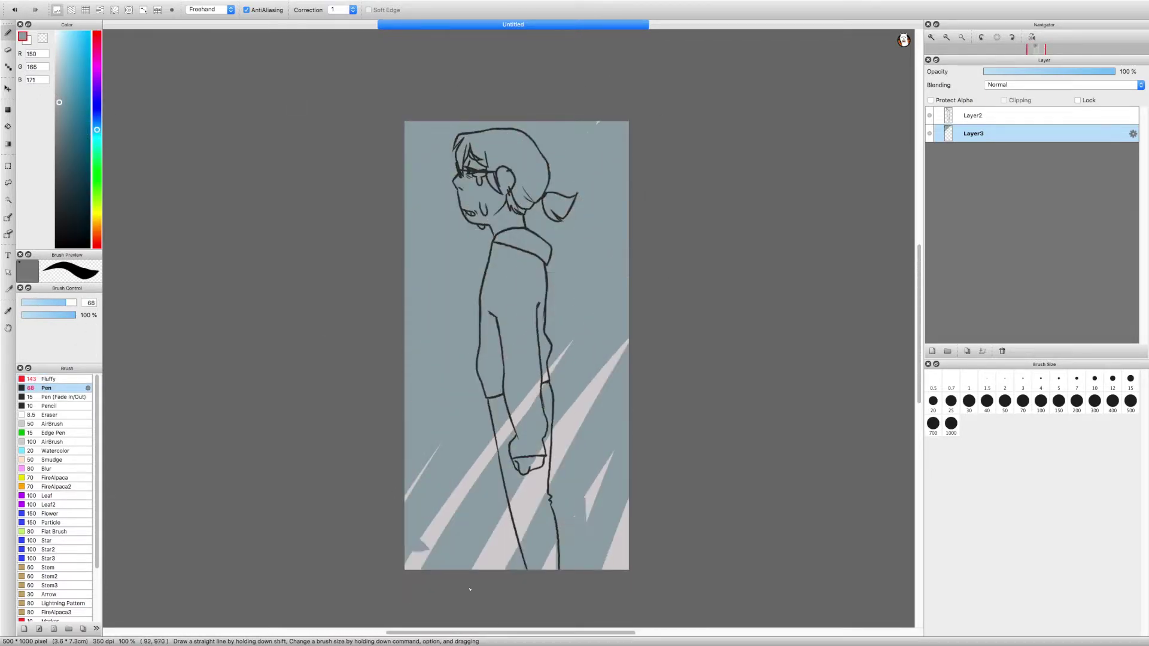
left_click_drag(454, 526, 598, 335)
Add a layer above the background and paint the top and back of the hair in a darker blue-grey.
left_click(931, 351)
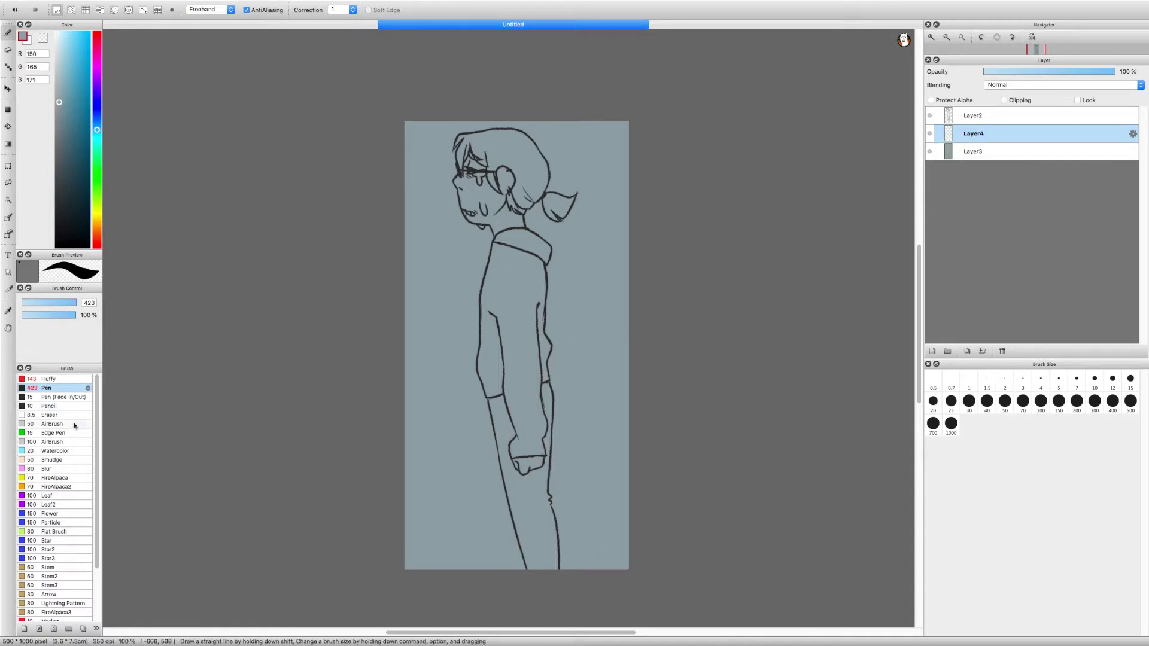
left_click(60, 123)
key("super+plus")
scroll(538, 299, "up", 5)
left_click_drag(541, 201, 553, 234)
key("Tab")
mouse_move(616, 210)
left_mouse_down()
mouse_move(632, 248)
mouse_move(628, 179)
mouse_move(622, 205)
mouse_move(583, 151)
mouse_move(638, 177)
mouse_move(582, 189)
mouse_move(579, 139)
mouse_move(517, 182)
left_mouse_up()
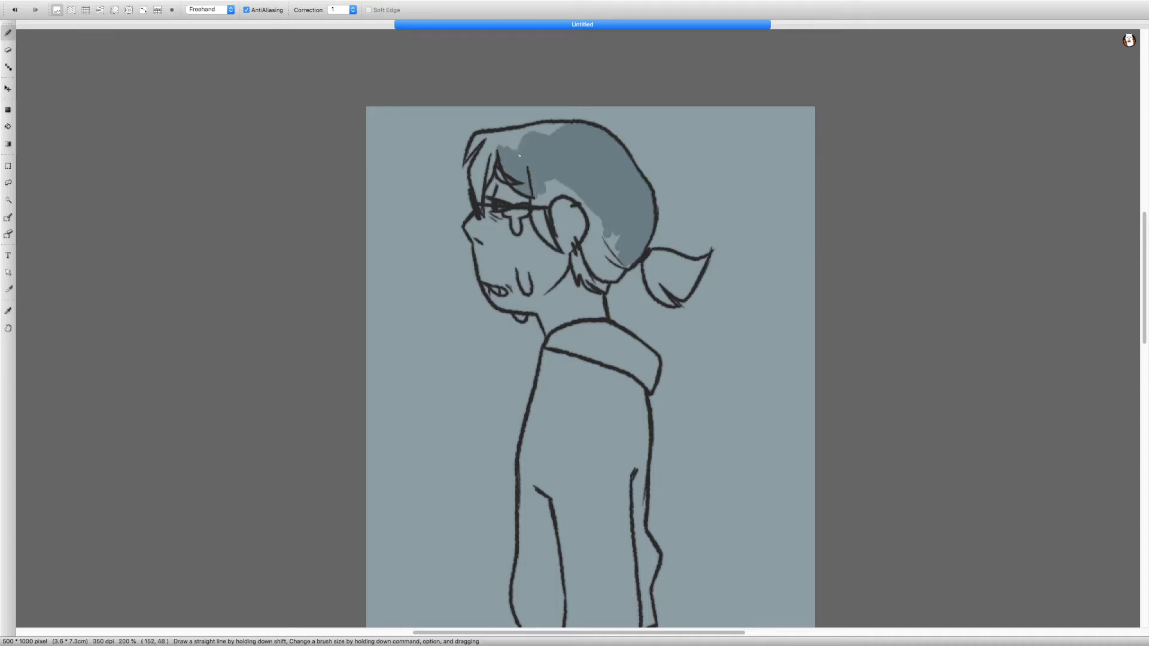
left_click_drag(588, 203, 566, 128)
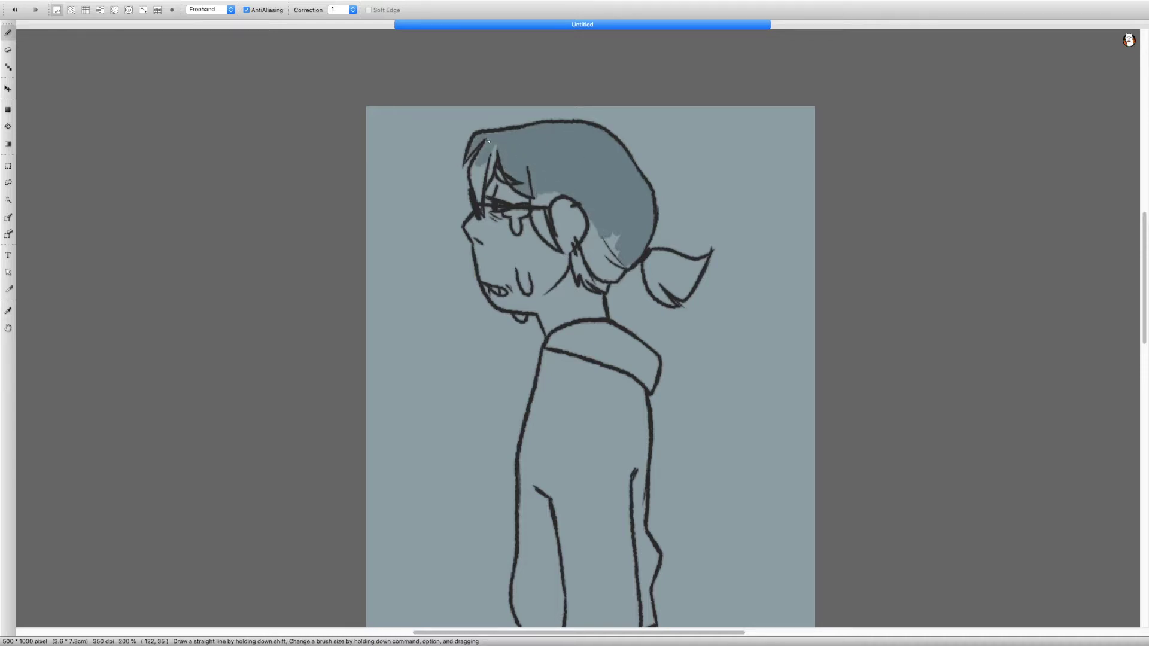
Fill the bangs, the hair around the ear and nape, and the ponytail with the hair colour.
scroll(496, 174, "down", 1)
mouse_move(515, 200)
left_mouse_down()
mouse_move(532, 233)
mouse_move(579, 194)
left_mouse_up()
scroll(571, 199, "down", 2)
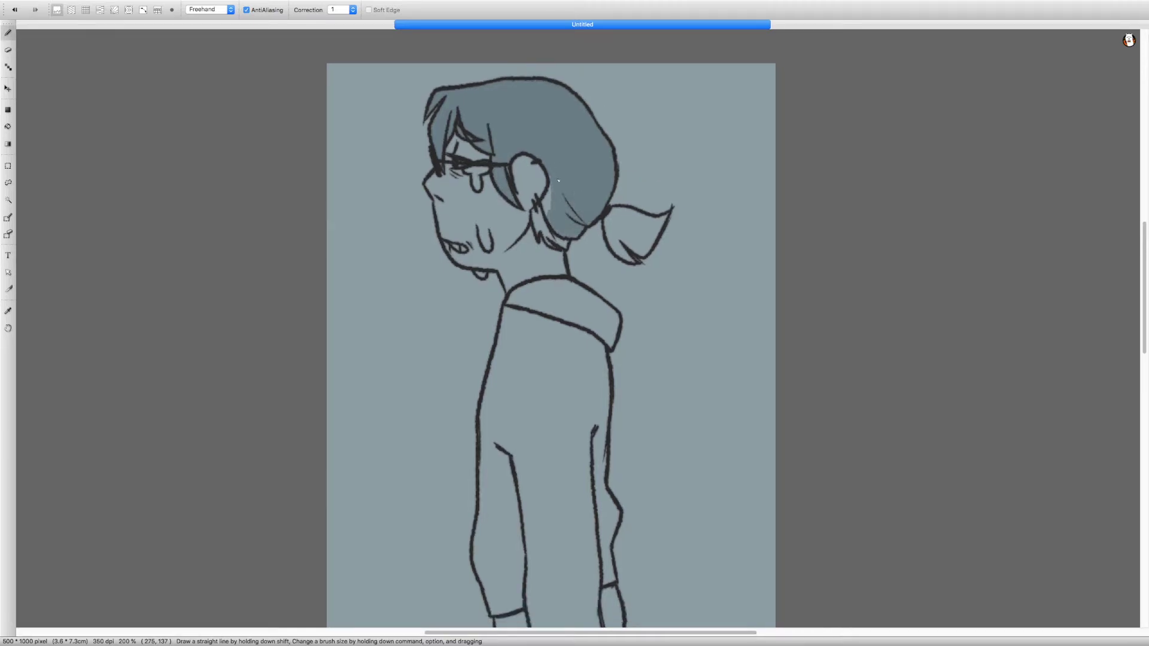
left_click_drag(620, 225, 563, 218)
mouse_move(549, 210)
left_mouse_down()
mouse_move(569, 247)
mouse_move(578, 212)
left_mouse_up()
Paint the trousers dark teal-grey up to the jacket hem, working around the hand and sleeve.
key("super+minus")
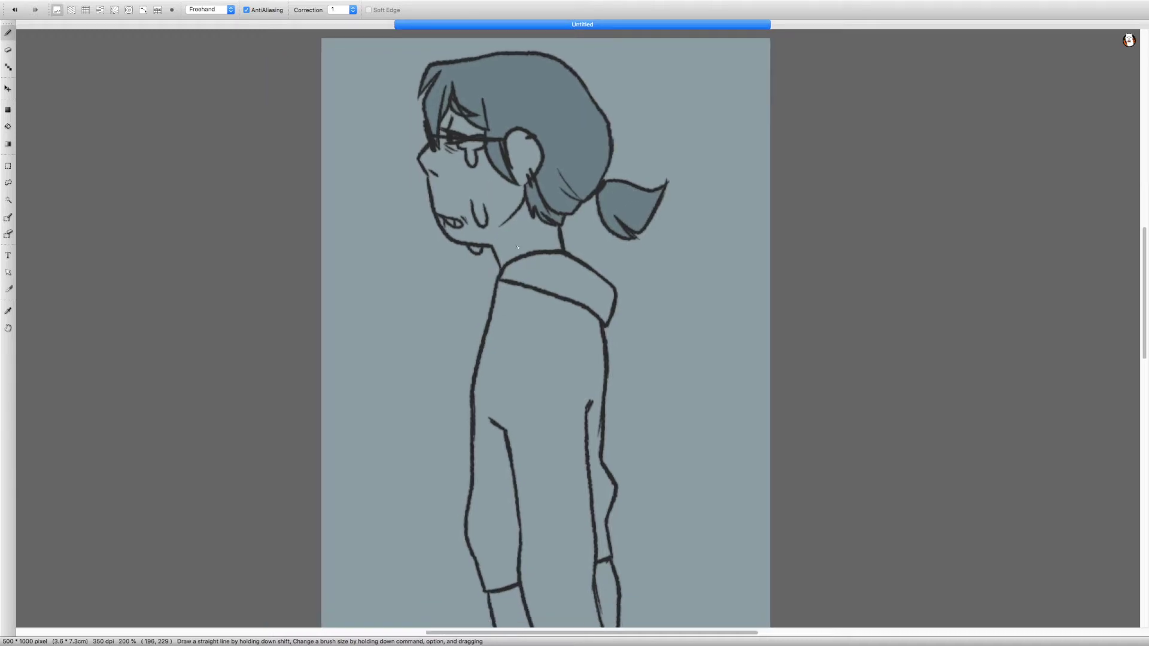
key("Tab")
scroll(527, 299, "down", 10)
key("Tab")
left_click_drag(518, 397, 547, 502)
mouse_move(518, 441)
left_mouse_down()
mouse_move(501, 421)
mouse_move(516, 359)
mouse_move(528, 417)
left_mouse_up()
key("super+plus")
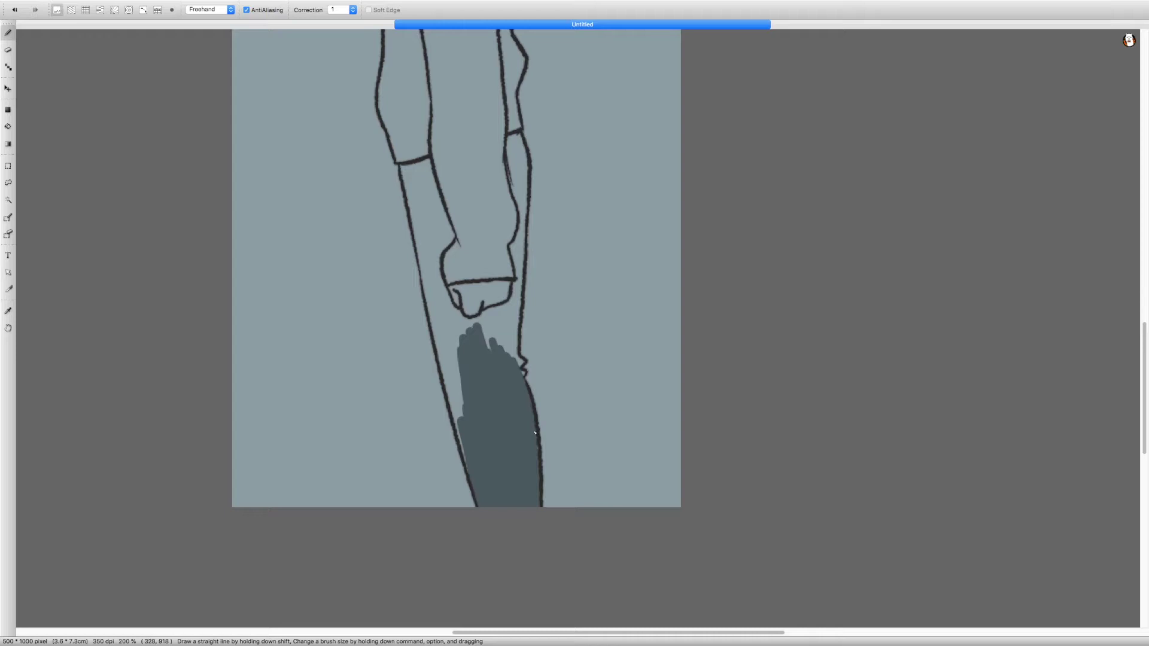
mouse_move(522, 362)
left_mouse_down()
mouse_move(515, 304)
mouse_move(484, 318)
mouse_move(461, 408)
mouse_move(435, 322)
mouse_move(442, 306)
mouse_move(467, 327)
mouse_move(459, 342)
mouse_move(432, 278)
mouse_move(449, 298)
mouse_move(463, 271)
mouse_move(423, 224)
left_mouse_up()
scroll(443, 281, "up", 2)
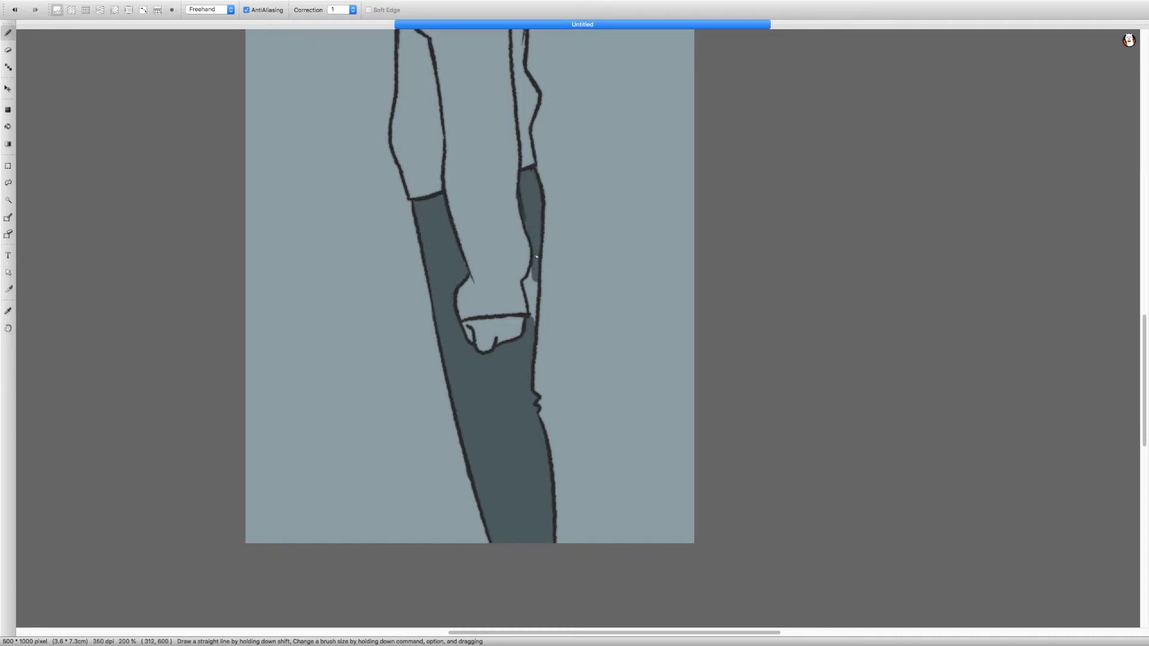
Paint the sweat drops near-white (RGB 222, 230, 234) on a new top layer and merge it into the line art.
scroll(535, 299, "up", 10)
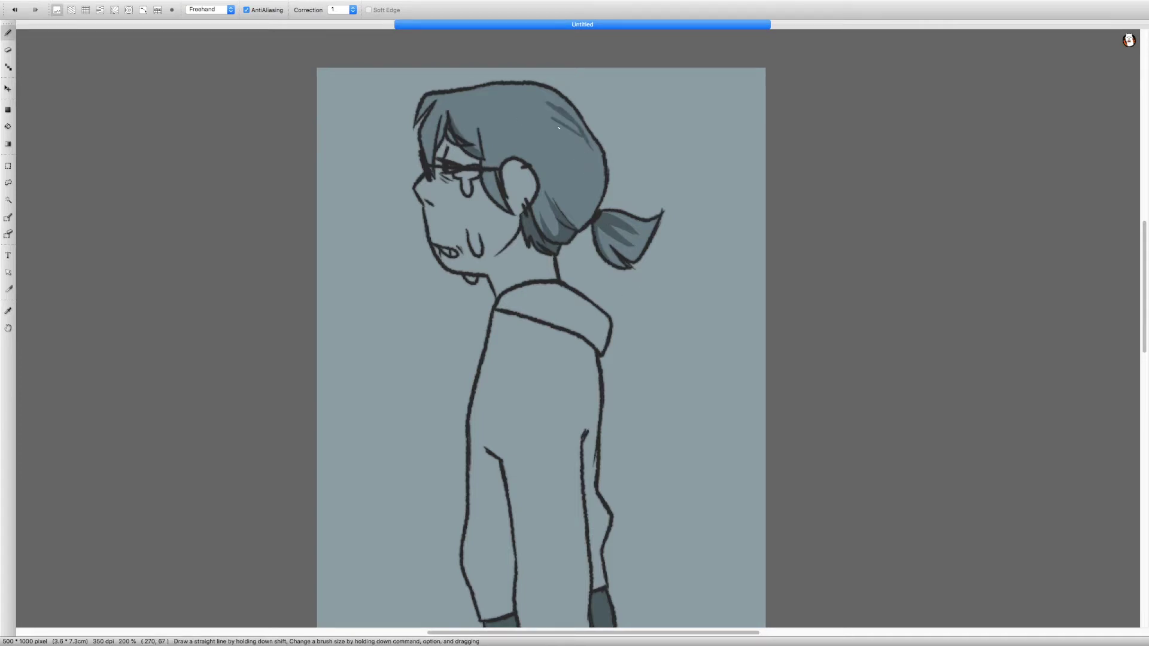
key("Tab")
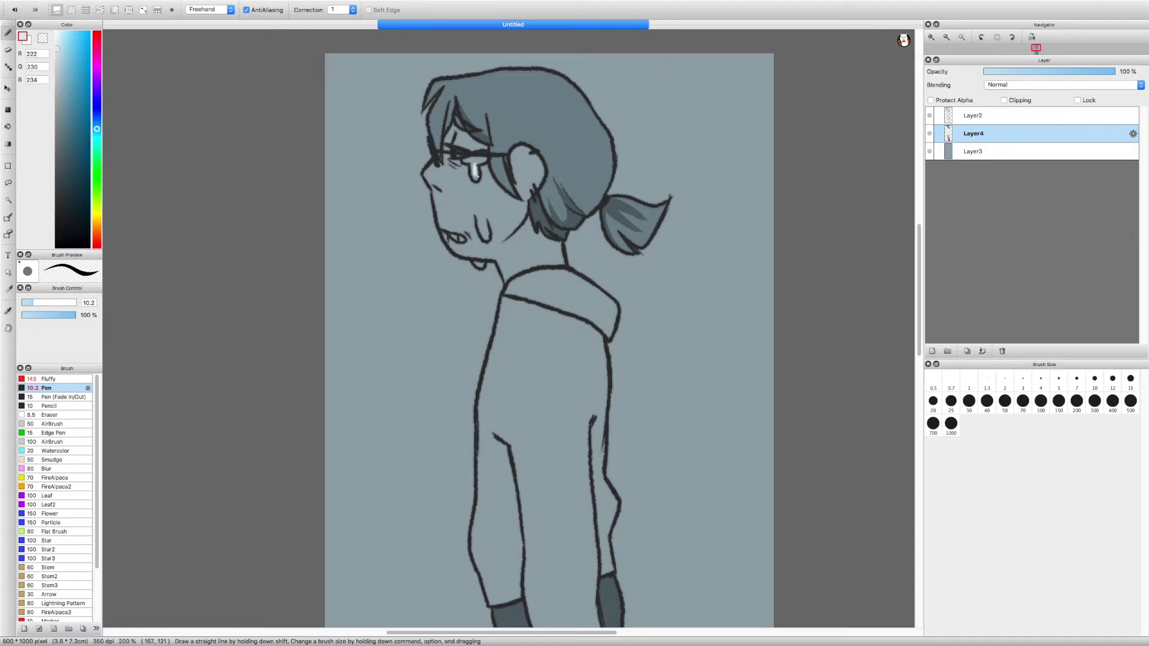
key("ctrl+shift+n")
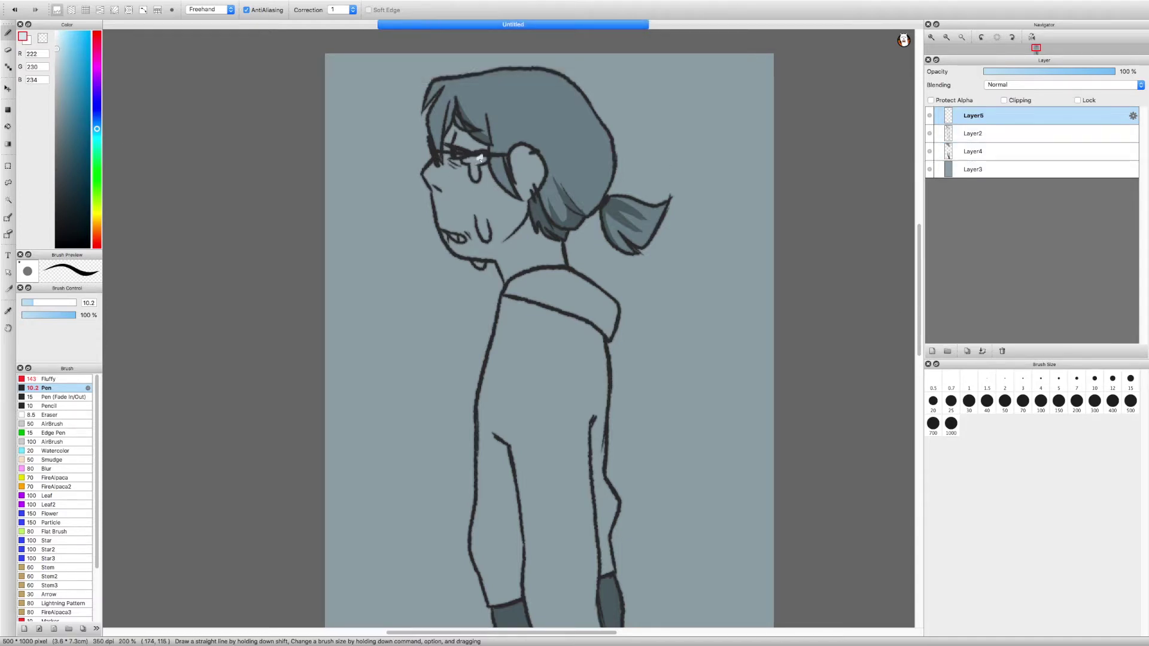
left_click_drag(478, 170, 475, 182)
left_click_drag(482, 237, 481, 228)
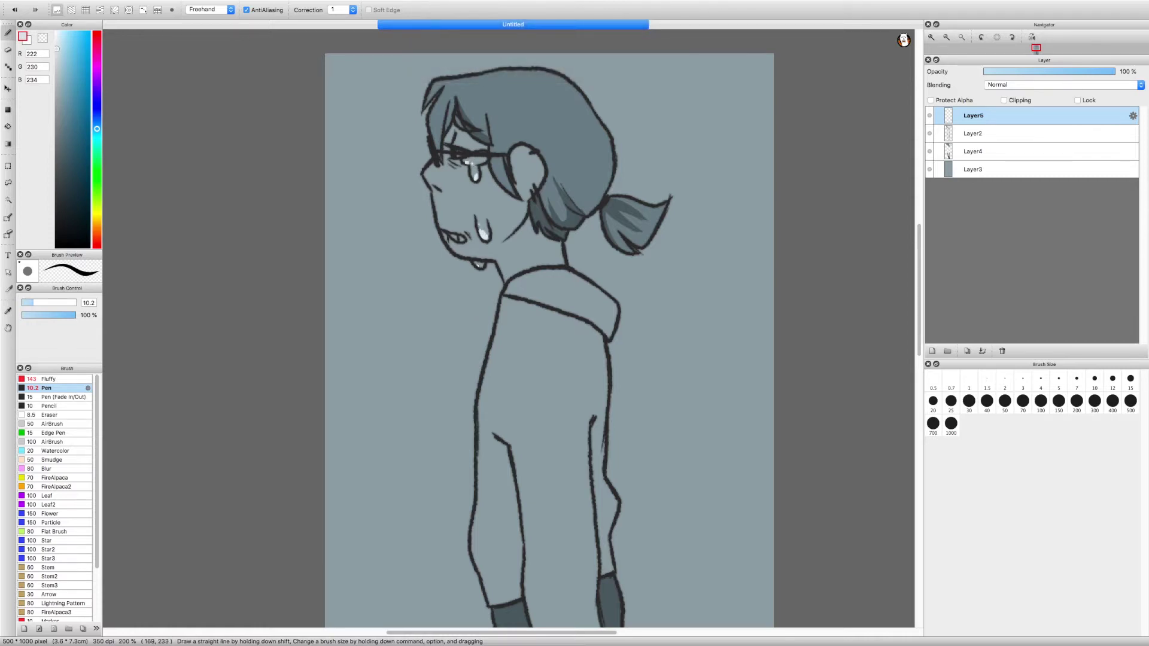
left_click(982, 351)
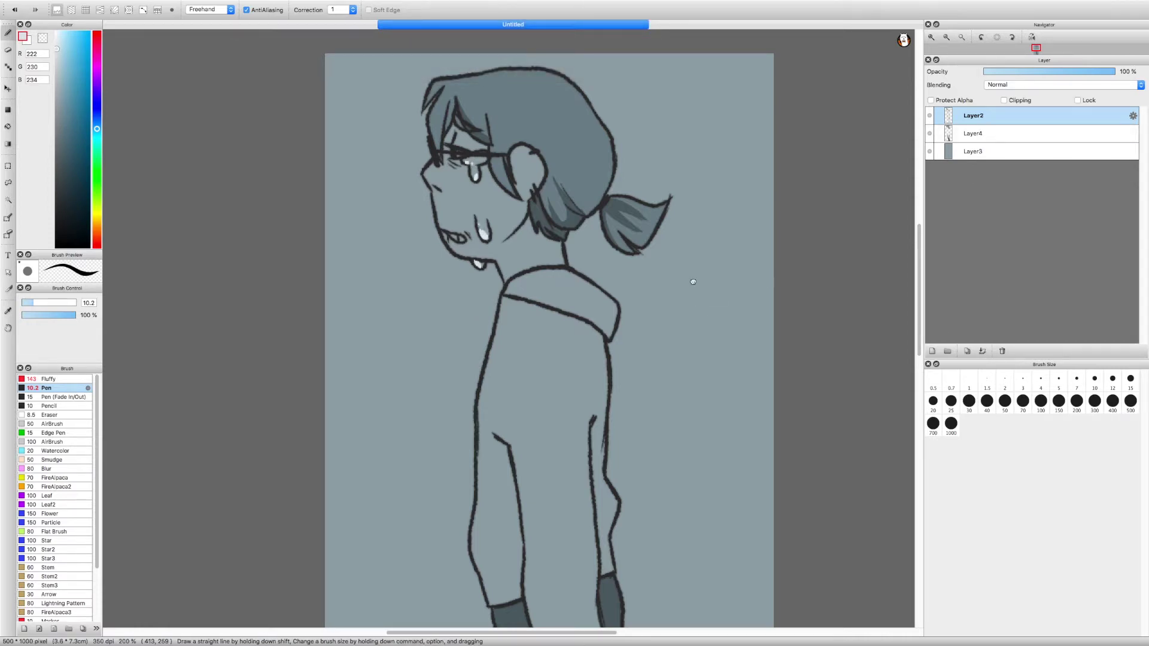
Paint the upper part of the jacket on Layer4 in dark slate (RGB 56, 65, 70) with a size 37 Pen.
scroll(693, 282, "down", 5)
left_click(972, 134)
left_click(62, 189)
left_click_drag(27, 303, 57, 303)
left_click_drag(479, 267, 477, 258)
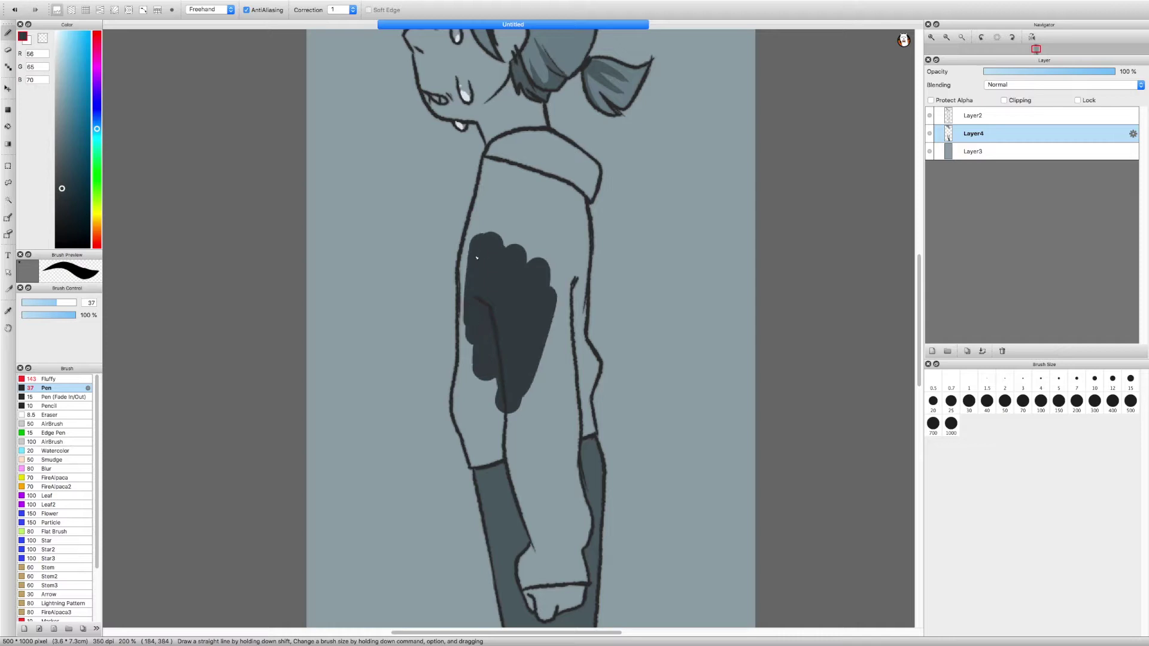
key("Tab")
mouse_move(487, 210)
left_mouse_down()
mouse_move(609, 210)
mouse_move(644, 256)
mouse_move(622, 201)
mouse_move(574, 187)
mouse_move(543, 238)
mouse_move(562, 158)
mouse_move(607, 160)
mouse_move(611, 145)
mouse_move(636, 170)
left_mouse_up()
Fill the hood, the chest and the front of the jacket down to its hem with the dark slate colour.
scroll(664, 169, "down", 3)
mouse_move(598, 210)
left_mouse_down()
mouse_move(542, 323)
mouse_move(541, 173)
left_mouse_up()
scroll(542, 174, "down", 2)
left_click_drag(533, 228, 555, 250)
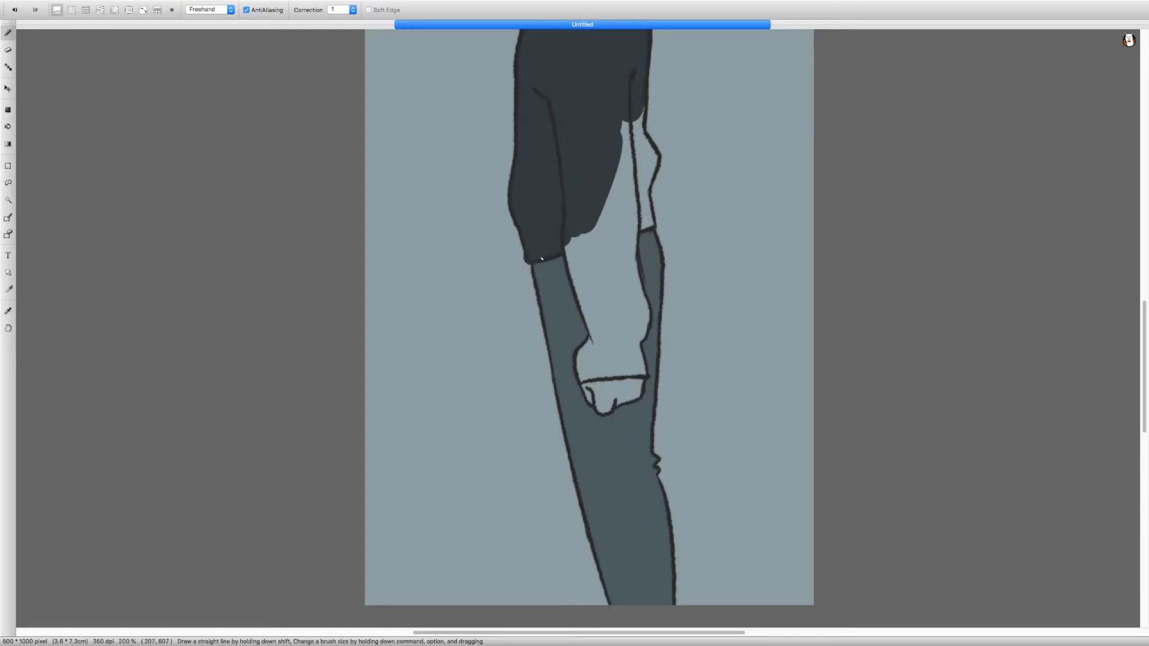
Fill the near sleeve down to the cuff and the back of the jacket down to its hem in dark slate.
key("b")
left_click_drag(598, 287, 638, 146)
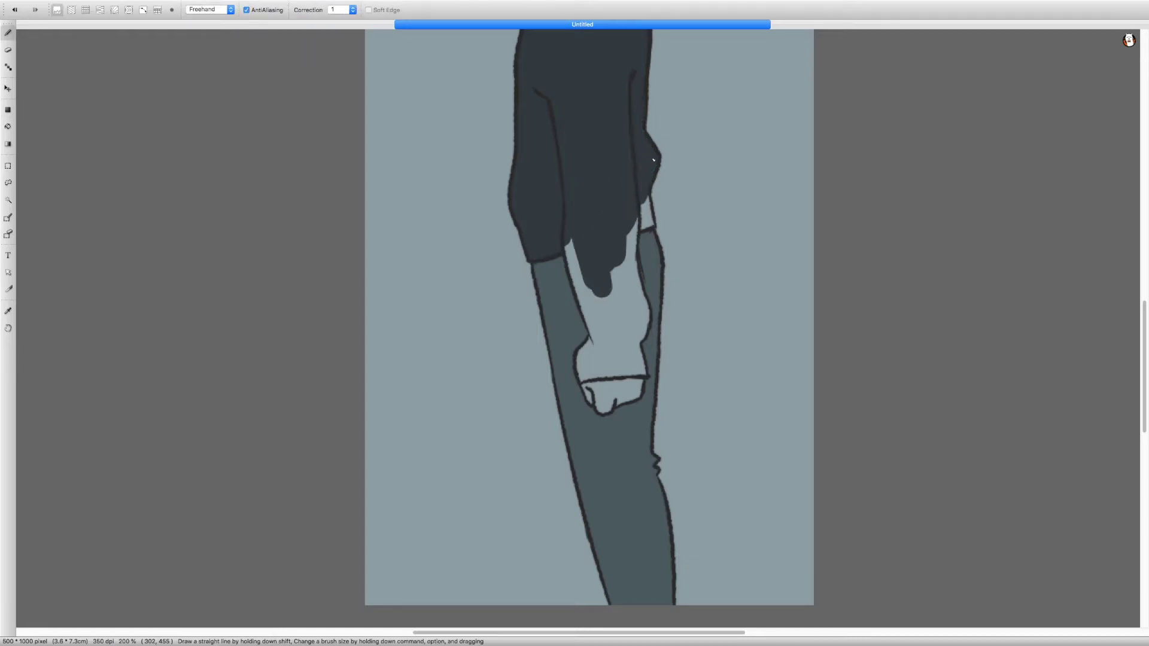
scroll(646, 225, "down", 2)
mouse_move(619, 194)
left_mouse_down()
mouse_move(595, 296)
mouse_move(634, 323)
mouse_move(616, 288)
mouse_move(621, 228)
left_mouse_up()
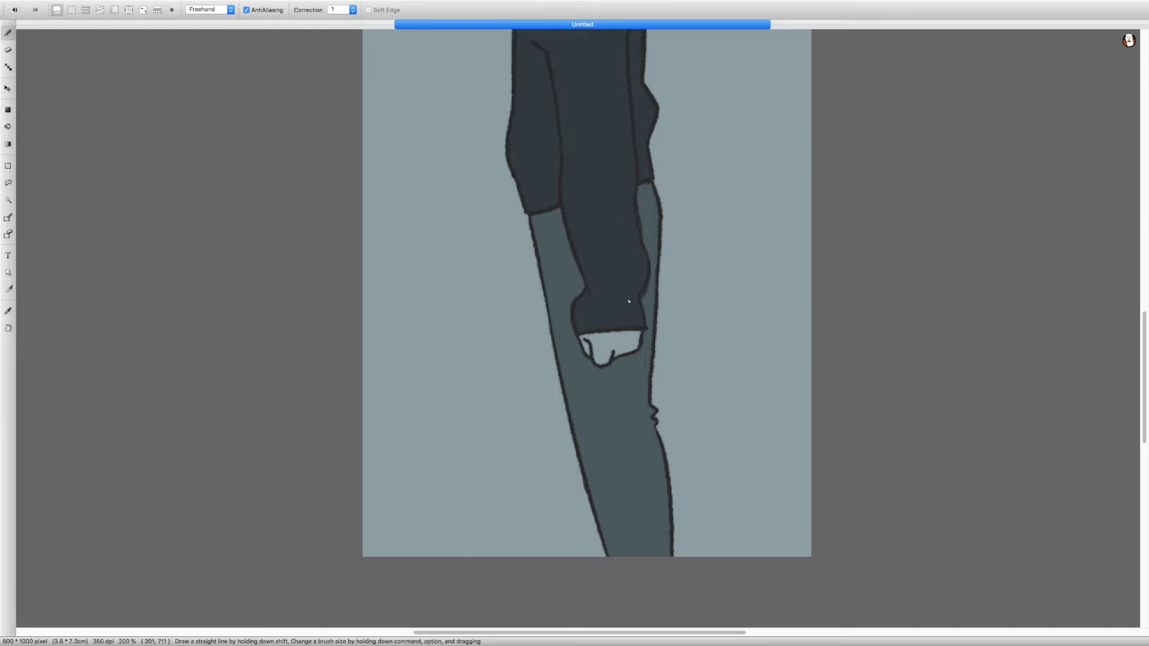
key("super+minus")
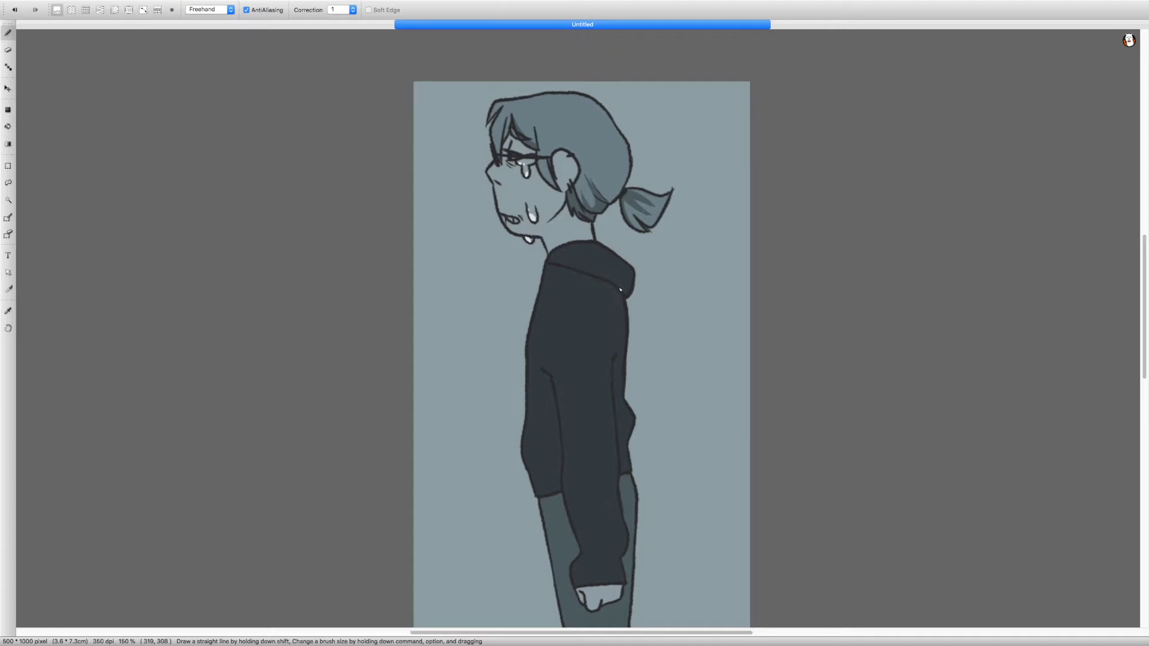
Draw a diagonal shadow edge from the back of the head to the canvas edge on a new Multiply layer in teal (RGB 17, 81, 107).
key("Tab")
key("super+z")
left_click_drag(538, 114, 688, 233)
key("super+minus")
key("super+minus")
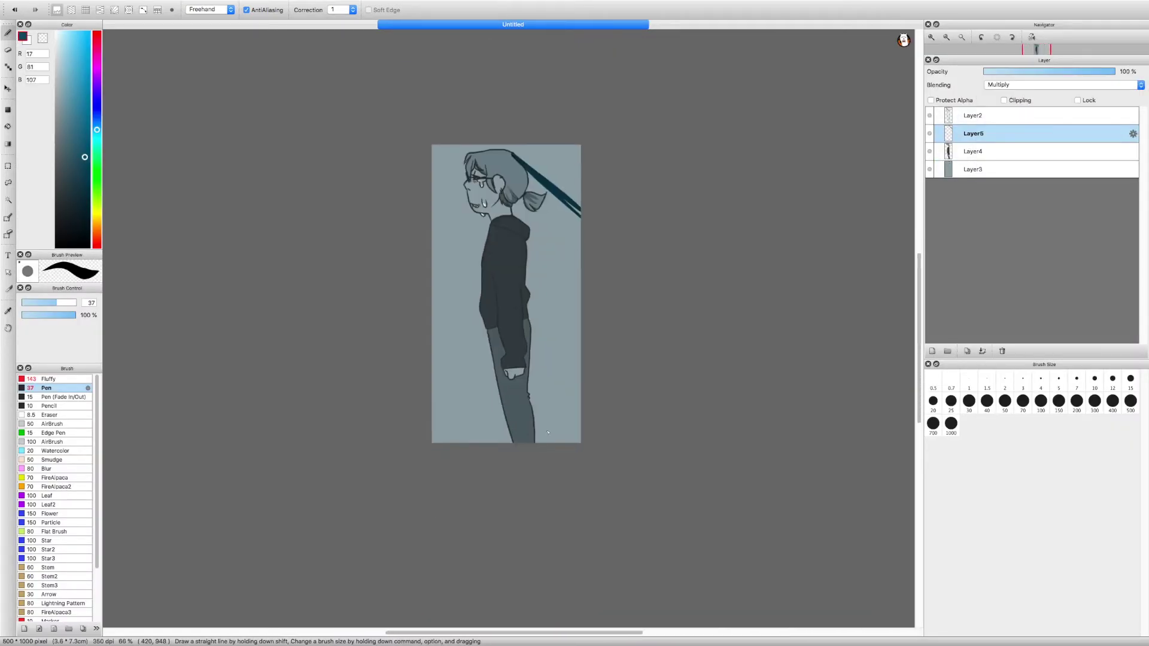
Fill the back half of the figure and the area behind it with shadow using a size 155 Pen, with Layer5 above the line art.
key("super+plus")
mouse_move(543, 500)
left_mouse_down()
mouse_move(529, 429)
mouse_move(577, 359)
mouse_move(616, 335)
left_mouse_up()
key("super+]")
mouse_move(541, 395)
left_mouse_down()
mouse_move(538, 323)
mouse_move(611, 272)
mouse_move(538, 167)
mouse_move(584, 148)
left_mouse_up()
mouse_move(520, 78)
left_mouse_down()
mouse_move(598, 132)
mouse_move(581, 116)
left_mouse_up()
key("e")
key("b")
left_click_drag(521, 84, 524, 125)
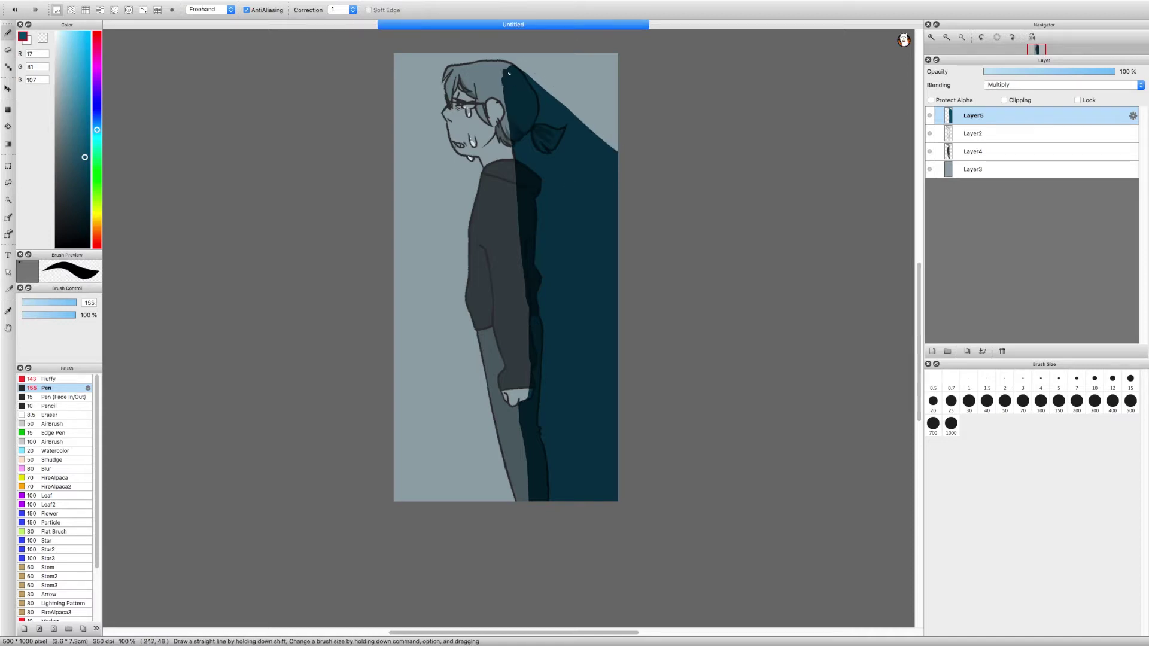
left_click_drag(554, 366, 546, 402)
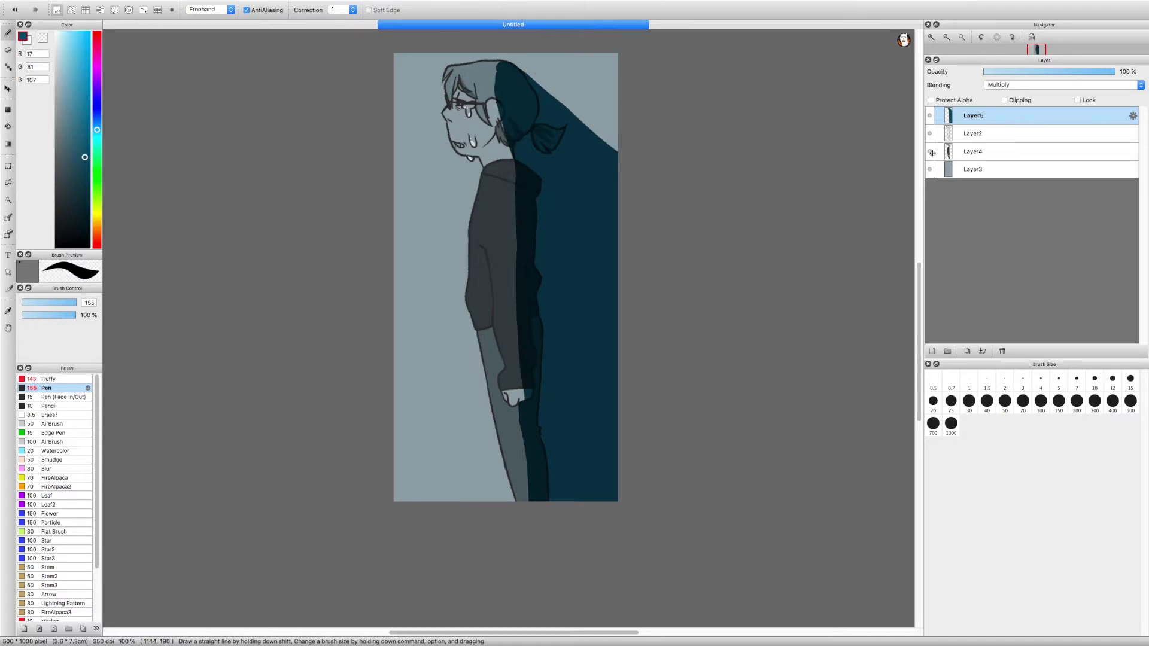
Duplicate the shadow layer with a Gaussian Blur on the copy, and reduce the shadow opacity to 56 %.
key("super+j")
left_click(159, 4)
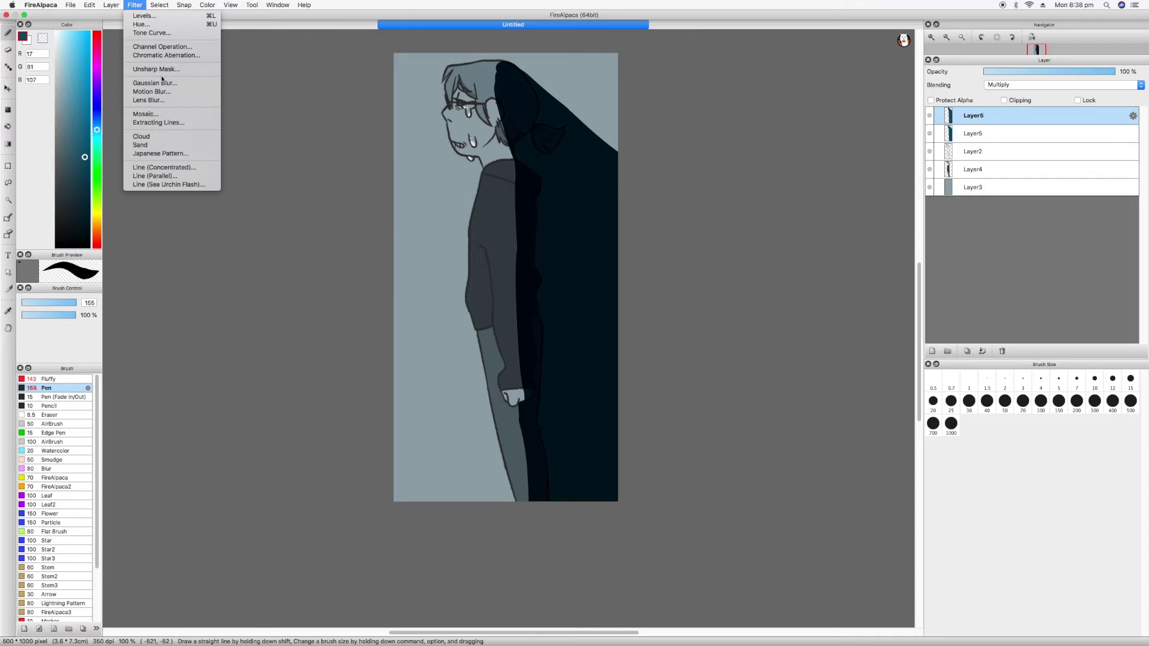
left_click(155, 83)
left_click(626, 348)
left_click_drag(1114, 71, 1064, 71)
left_click(1029, 134)
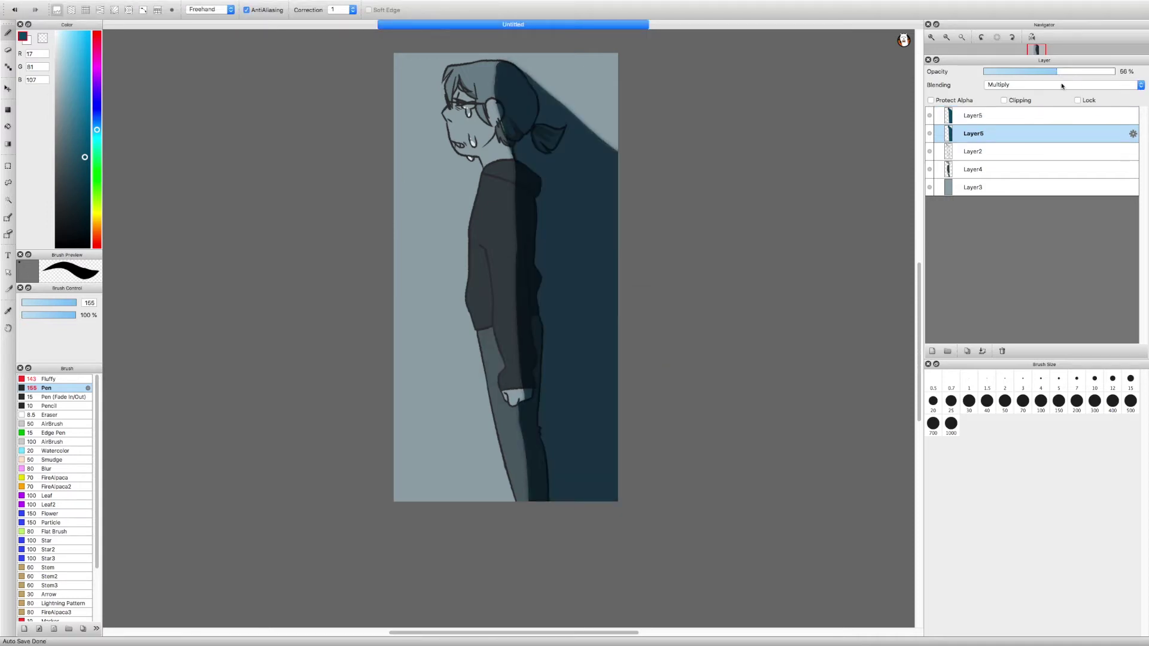
Add a new layer on top and merge the lower shadow layer and the line art down into Layer4.
left_click(931, 352)
key("super+z")
key("super+shift+z")
left_click(1026, 149)
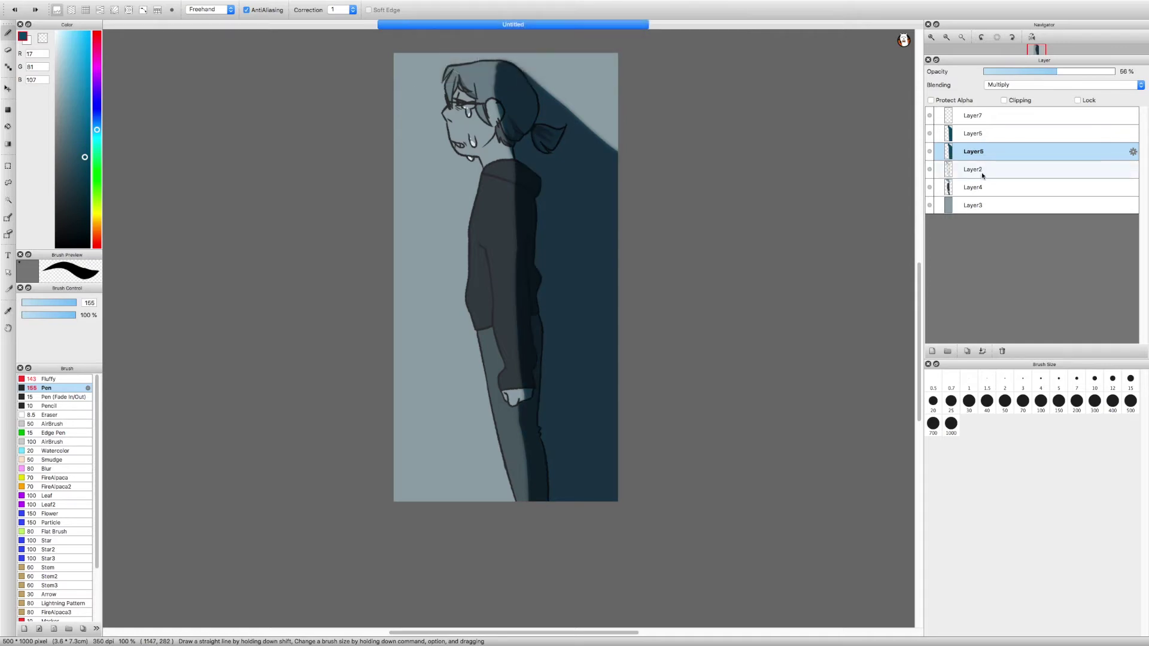
key("super+e")
key("super+e")
Set the remaining shadow layer to 72 % opacity and merge it down into Layer4.
left_click(1029, 133)
key("super+e")
key("super+z")
key("super+plus")
left_click(1017, 134)
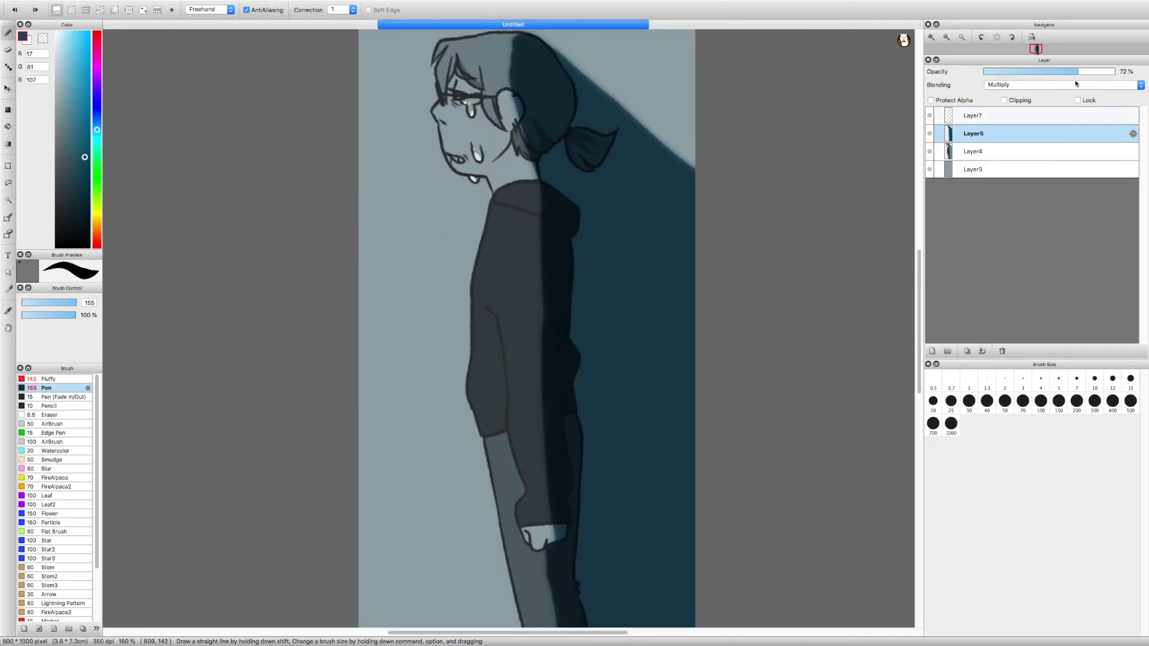
key("super+e")
Try a crimson line (RGB 175, 4, 54) along the shadow edge on the hair with different blending modes on Layer7.
left_click(1017, 116)
left_click(96, 40)
scroll(504, 71, "up", 2)
left_click_drag(514, 58, 530, 164)
left_click(1062, 85)
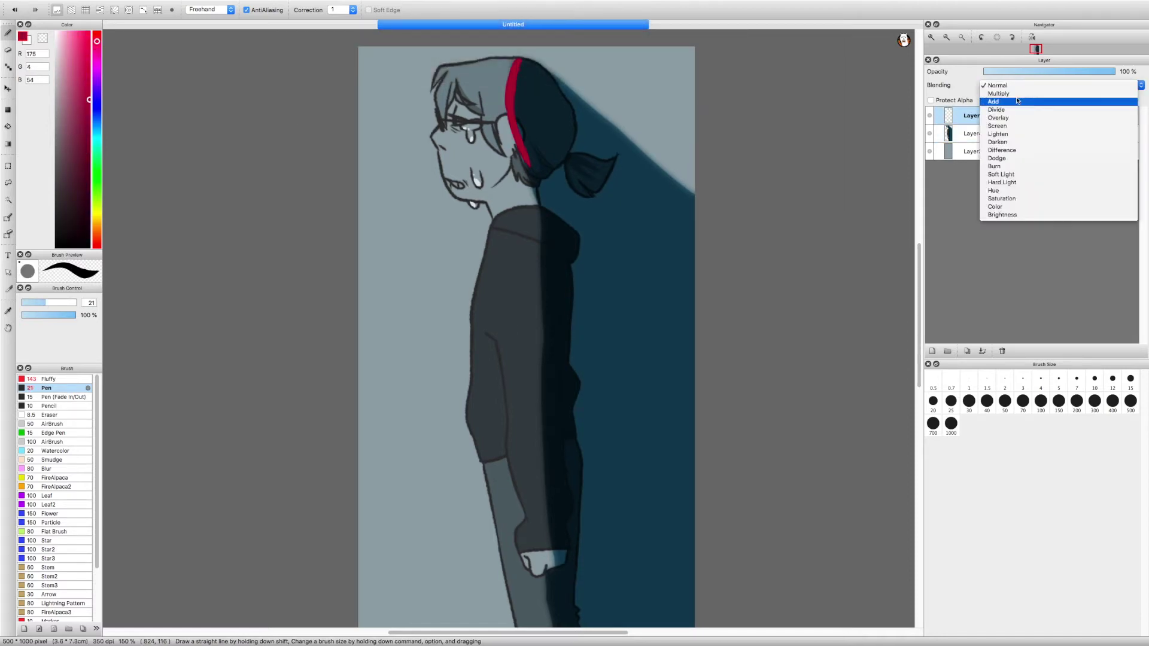
left_click(1017, 101)
left_click(1062, 85)
left_click(1005, 69)
key("super+z")
Try an orange line (RGB 236, 96, 47) down the shadow edge from the hair to the trousers on Layer4, and undo it.
left_click_drag(96, 41, 93, 51)
mouse_move(513, 70)
left_mouse_down()
mouse_move(529, 210)
mouse_move(538, 182)
mouse_move(560, 494)
left_mouse_up()
scroll(530, 209, "down", 10)
left_click(1047, 85)
key("Escape")
key("super+z")
key("super+z")
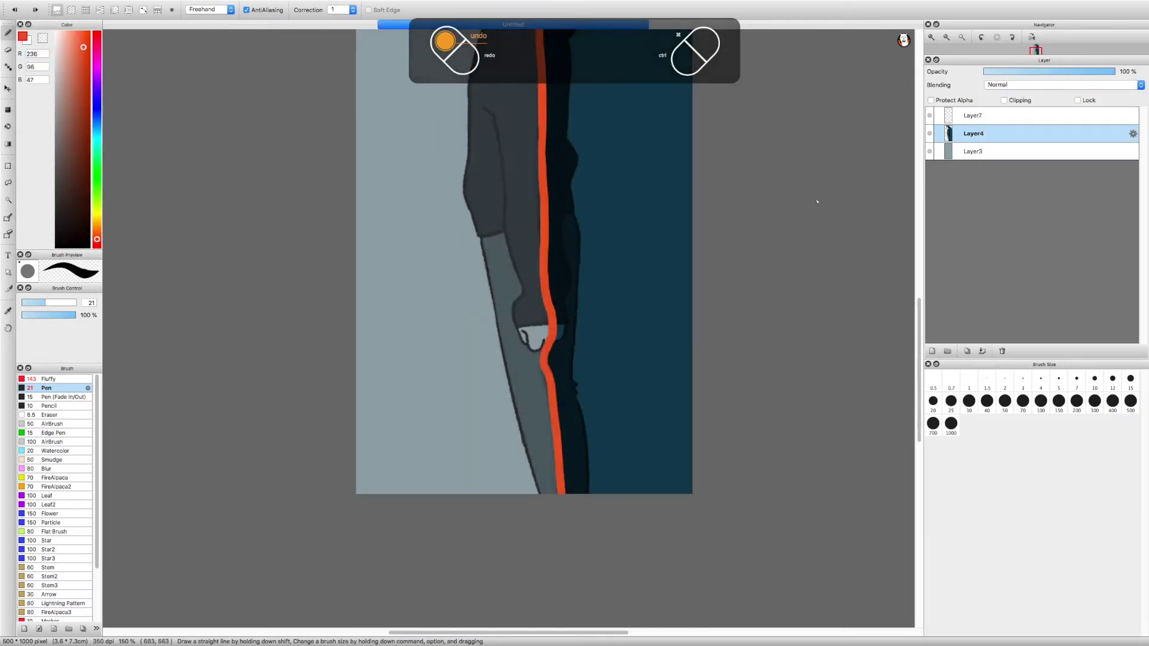
scroll(564, 245, "up", 10)
key("super+z")
Paint an orange line (RGB 236, 96, 47) on Layer7 along the shadow edge from the hair down to the trouser legs with a size 21 Pen.
scroll(564, 245, "down", 1)
scroll(565, 245, "down", 3)
left_click_drag(568, 198, 579, 537)
scroll(579, 537, "down", 8)
left_click_drag(568, 350, 559, 465)
Set the orange line layer to Multiply blending at 60 % opacity.
left_click(1047, 85)
left_click(1017, 94)
scroll(673, 431, "up", 10)
left_click(1062, 71)
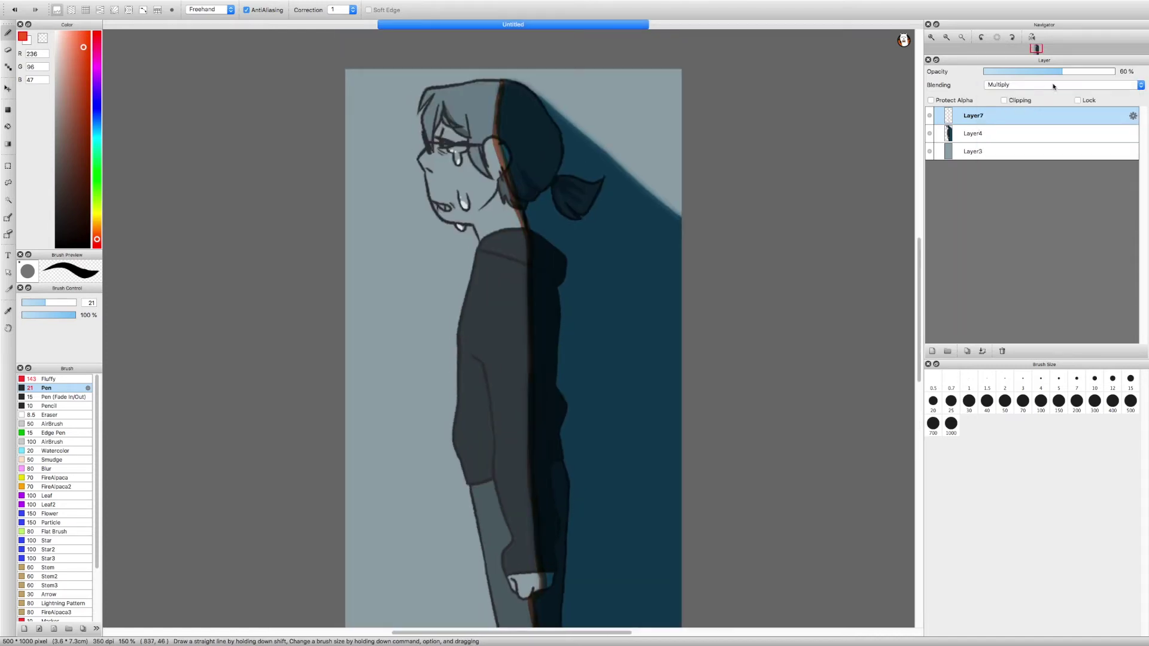
Duplicate the orange line layer and apply a Gaussian Blur to the copy.
left_click(967, 351)
left_click(131, 7)
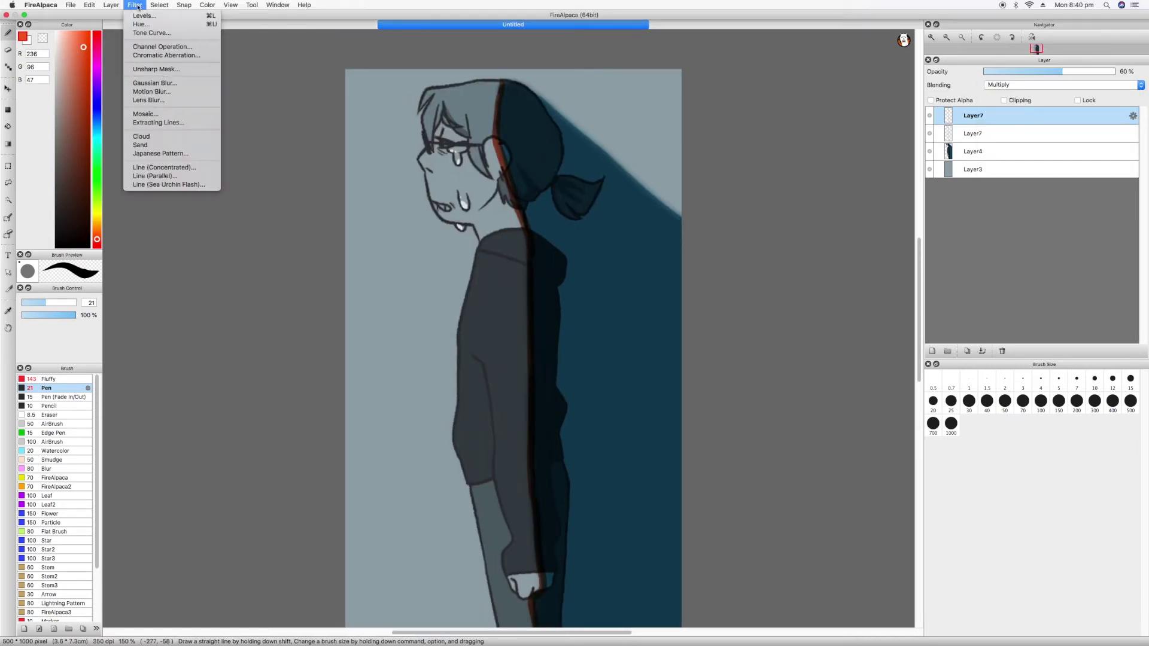
left_click(287, 119)
left_click(625, 347)
Try several blending modes on the blurred orange line copy and set it to Overlay.
left_click(1053, 85)
left_click(1051, 93)
left_click(1044, 86)
left_click(1051, 93)
left_click(1046, 86)
left_click(1037, 99)
left_click(1037, 87)
left_click(1035, 69)
left_click(1035, 86)
left_click(1032, 61)
key("super+minus")
Reduce the lower orange line layer to 50 % opacity and hide it to judge the upper copy alone.
left_click(1017, 133)
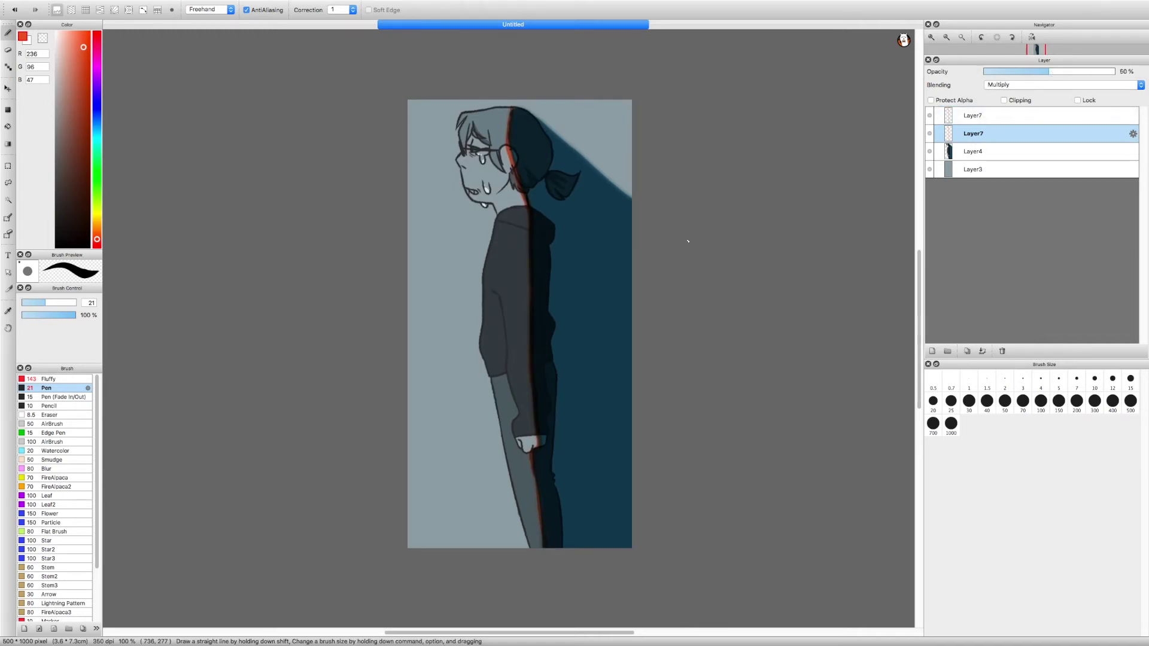
key("super+plus")
left_click(951, 117)
left_click(948, 138)
scroll(744, 182, "down", 3)
scroll(734, 311, "up", 3)
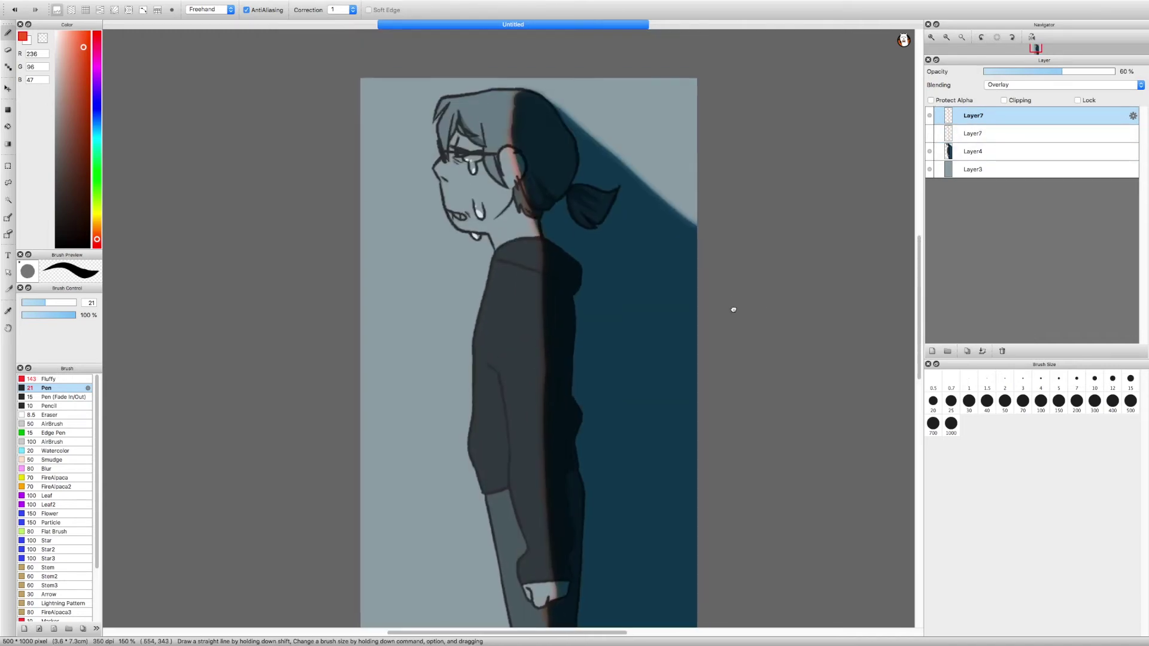
Show the lower orange line layer again and set it to Overlay blending at 43 % opacity.
left_click(1051, 85)
left_click(1017, 99)
scroll(762, 188, "down", 3)
left_click(929, 133)
scroll(782, 171, "up", 3)
left_click(1040, 73)
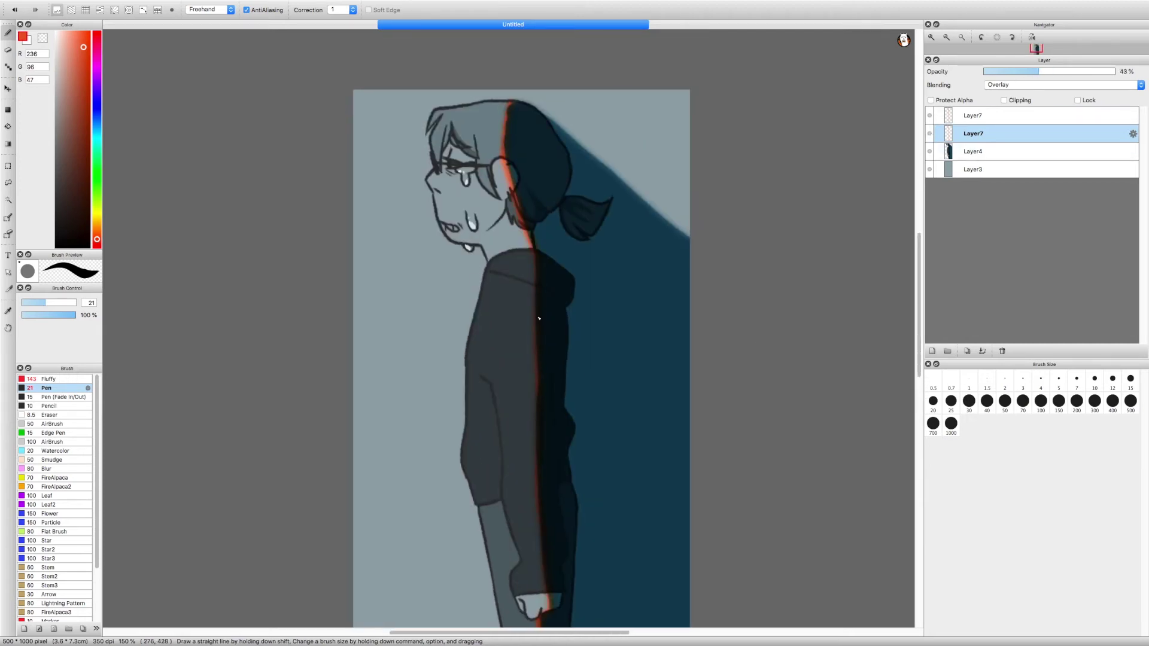
scroll(539, 319, "down", 5)
scroll(526, 379, "up", 6)
scroll(497, 270, "down", 3)
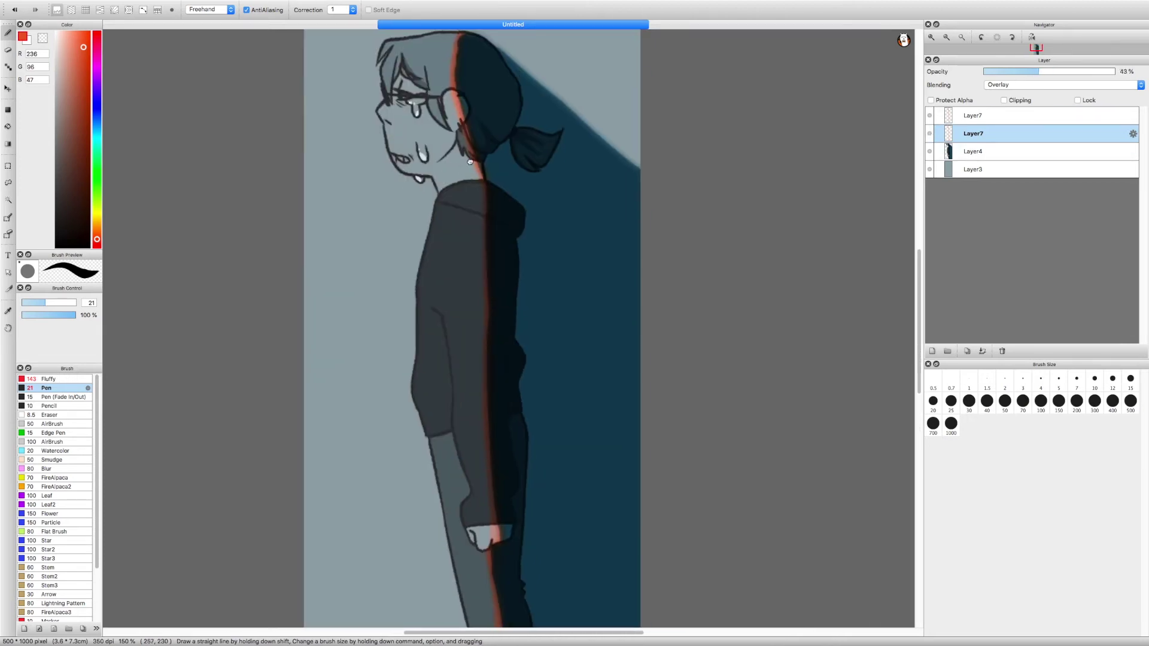
Soften the upper orange line layer with a Gaussian Blur.
left_click(973, 115)
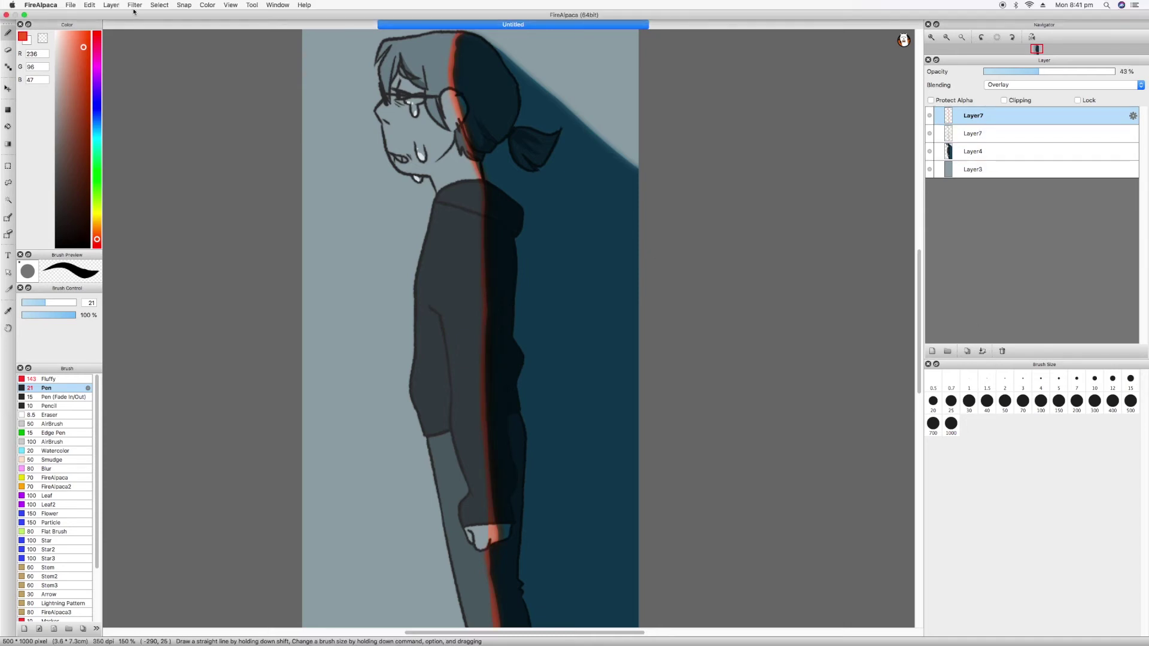
left_click(134, 6)
left_click(150, 85)
left_click(622, 346)
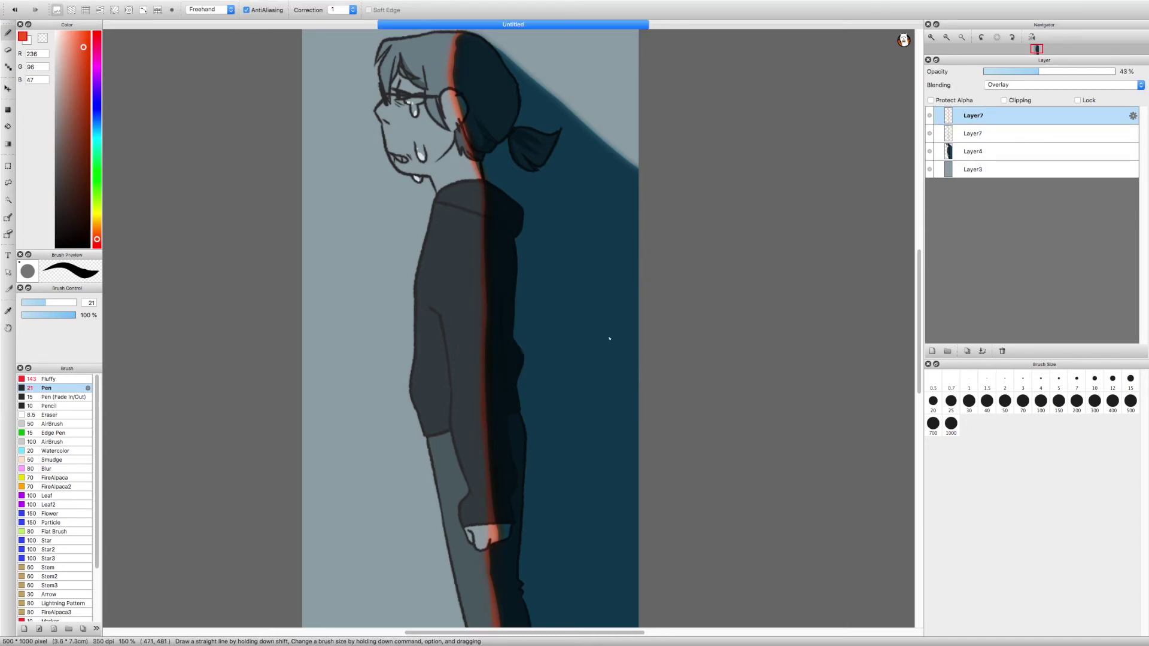
scroll(616, 264, "down", 3)
scroll(551, 277, "up", 3)
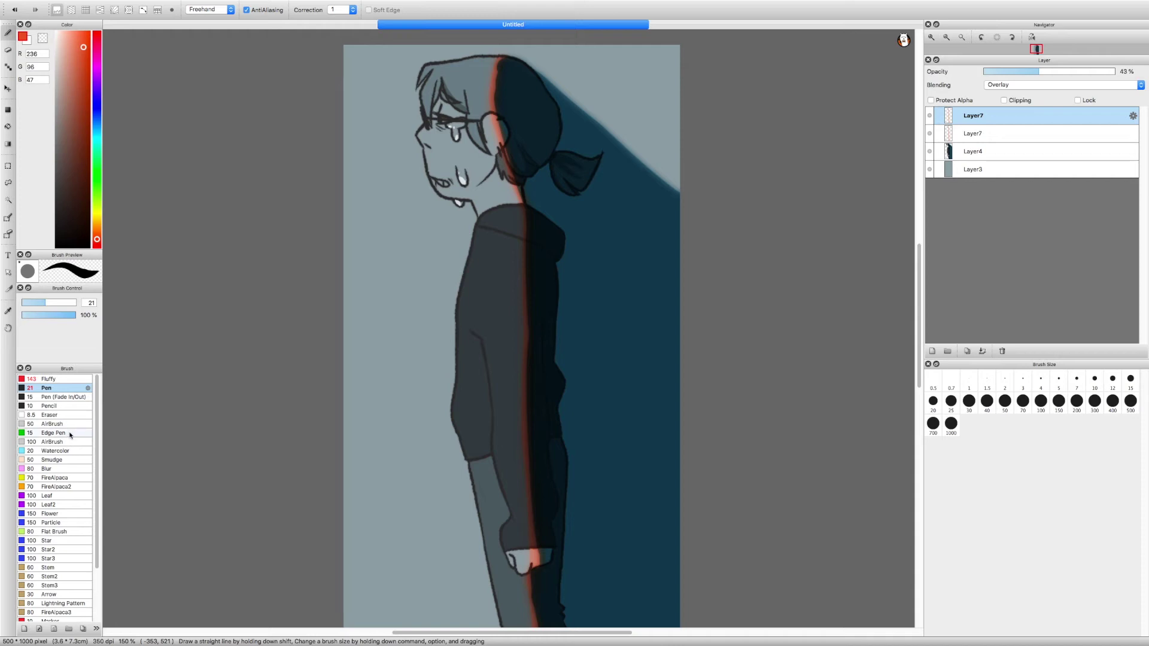
Merge both orange line layers down into Layer4.
left_click(48, 468)
key("Down")
key("Down")
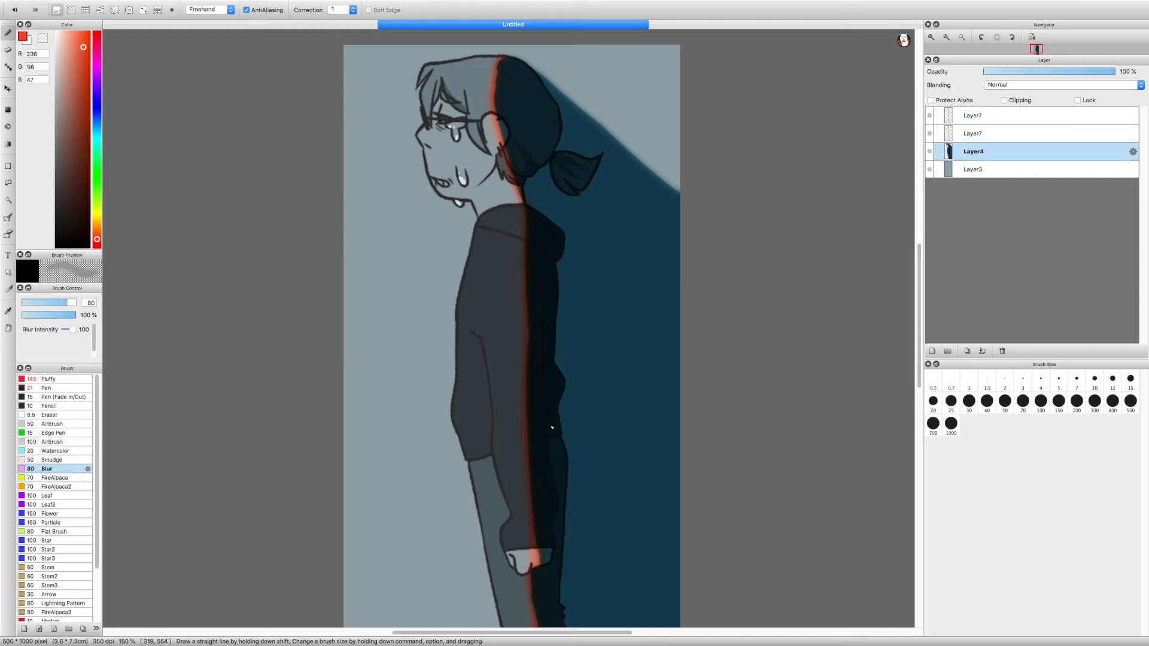
scroll(556, 548, "down", 2)
key("Up")
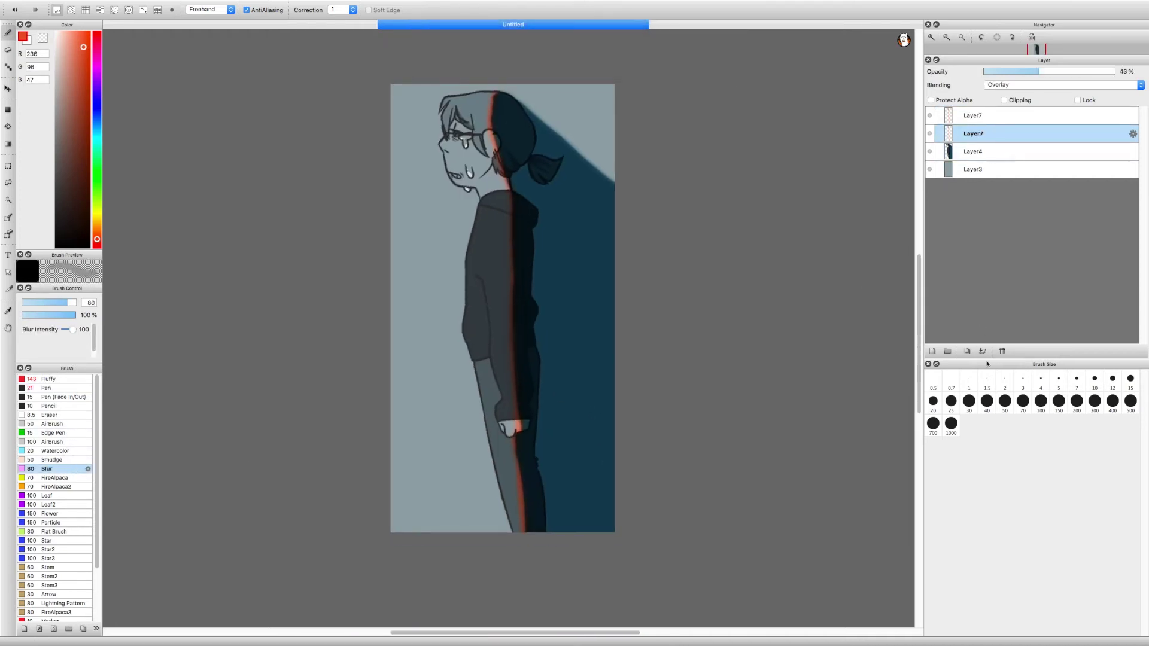
key("Up")
left_click(982, 351)
left_click(983, 352)
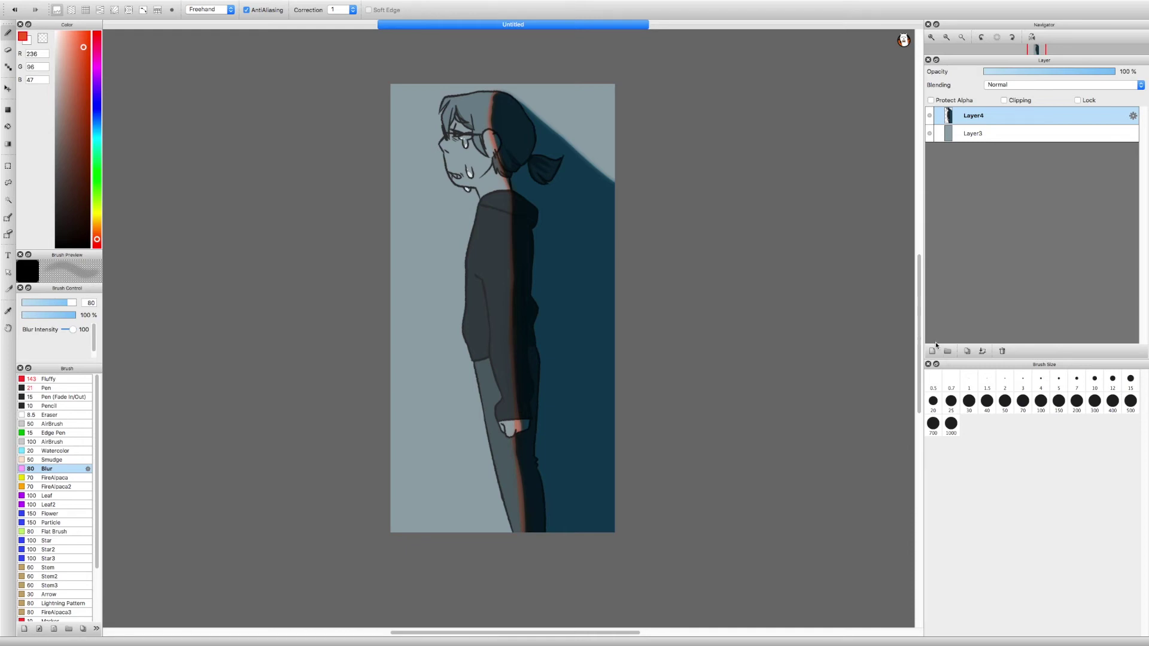
Paint the teeth near-white on a new layer directly below Layer4 with a size 3.7 Pen.
key("Down")
key("super+shift+n")
scroll(721, 267, "up", 2)
left_click(58, 37)
left_click(96, 134)
left_click(50, 406)
left_click(46, 387)
scroll(604, 183, "up", 2)
scroll(605, 239, "up", 2)
scroll(605, 239, "up", 2)
scroll(605, 239, "right", 1)
scroll(593, 193, "right", 1)
scroll(594, 193, "down", 1)
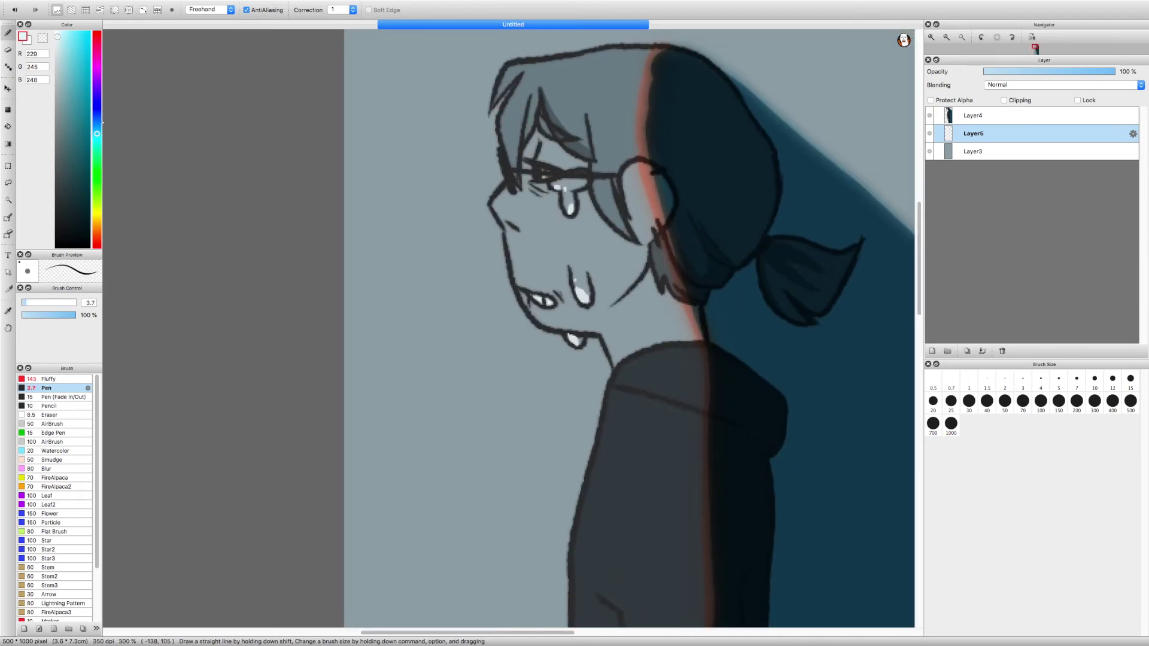
Move Layer5 to the top as Multiply at 35 % opacity, and shade around the eye in teal (RGB 12, 114, 135).
left_click_drag(1018, 134, 1017, 107)
left_click(1016, 84)
left_click(1014, 96)
left_click(1062, 71)
left_click(79, 128)
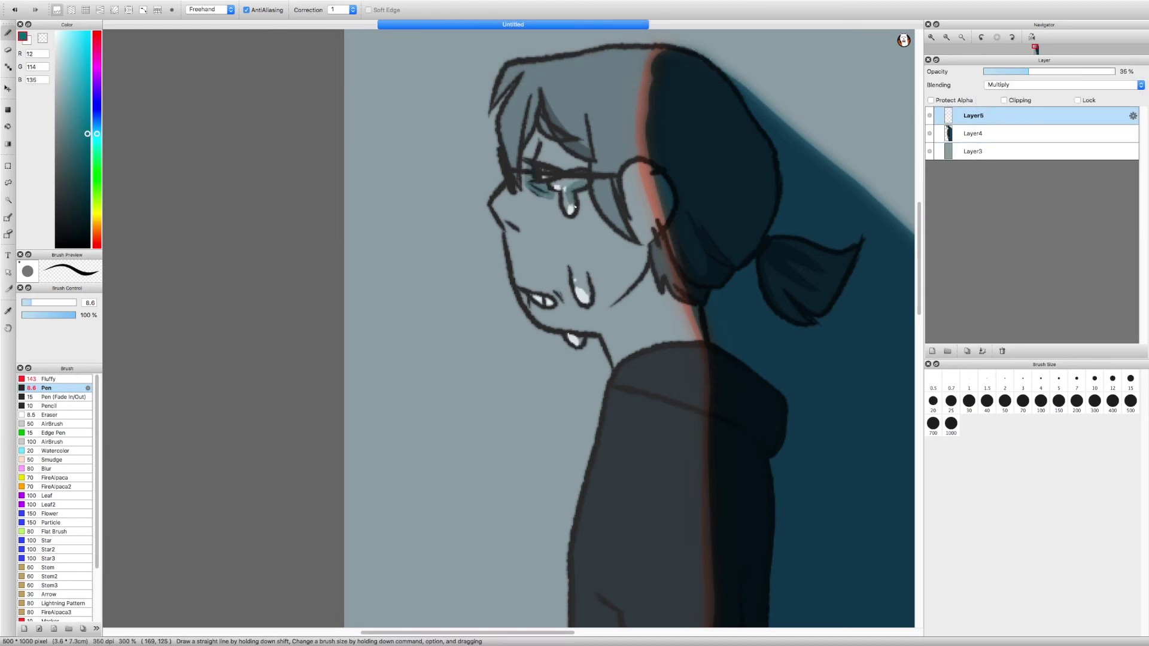
Shade the nose, the sweat drops, the skin below the bangs and the cheek beside the hair with the size 8.6 Pen.
left_click_drag(518, 233, 528, 252)
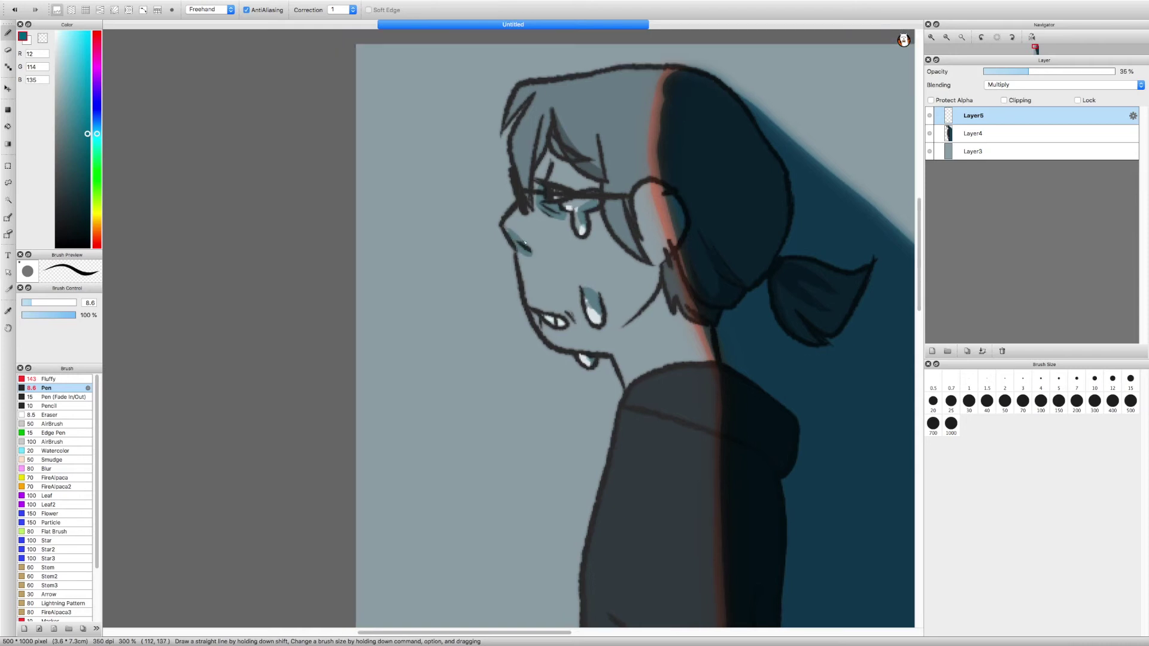
scroll(525, 243, "up", 2)
scroll(561, 200, "down", 3)
scroll(561, 200, "right", 2)
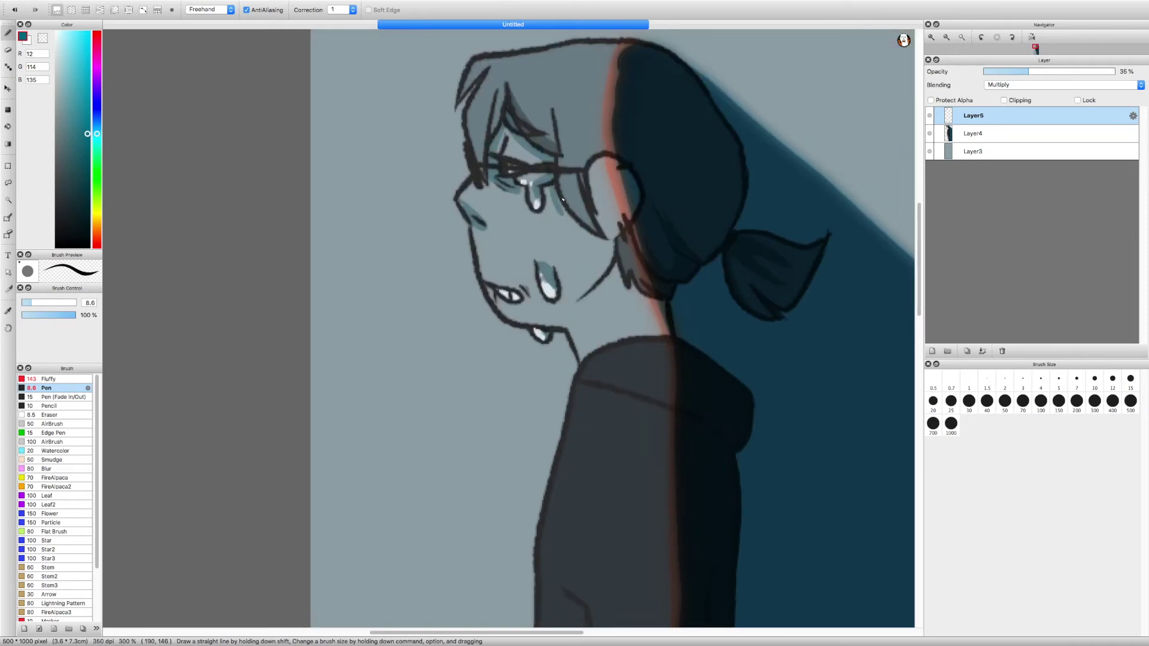
scroll(593, 238, "down", 1)
scroll(601, 257, "right", 2)
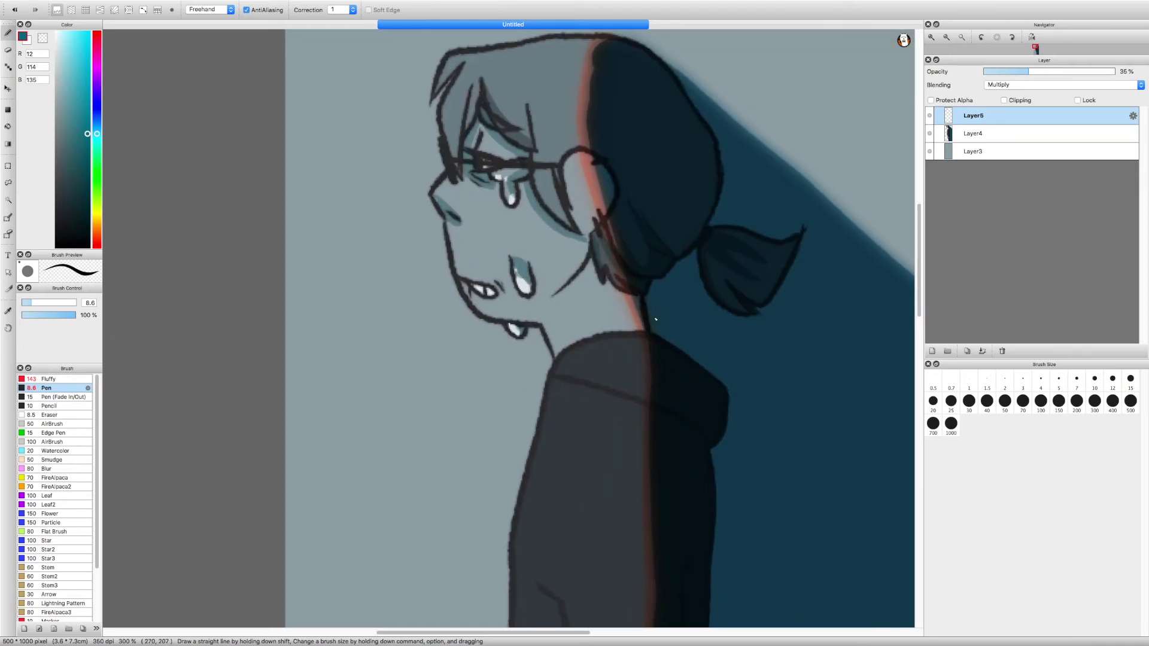
Shade the hand beneath the cuff in the same teal on Layer5.
scroll(655, 319, "down", 10)
scroll(655, 319, "right", 3)
scroll(530, 307, "down", 5)
scroll(564, 449, "right", 2)
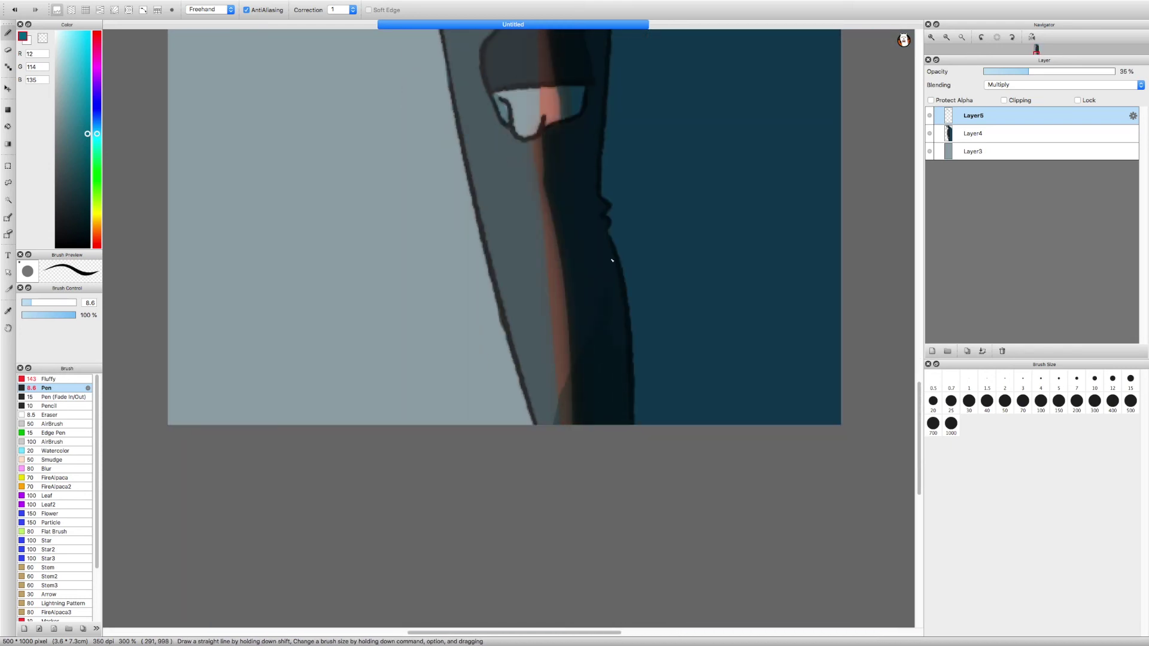
scroll(602, 359, "up", 5)
scroll(600, 480, "down", 3)
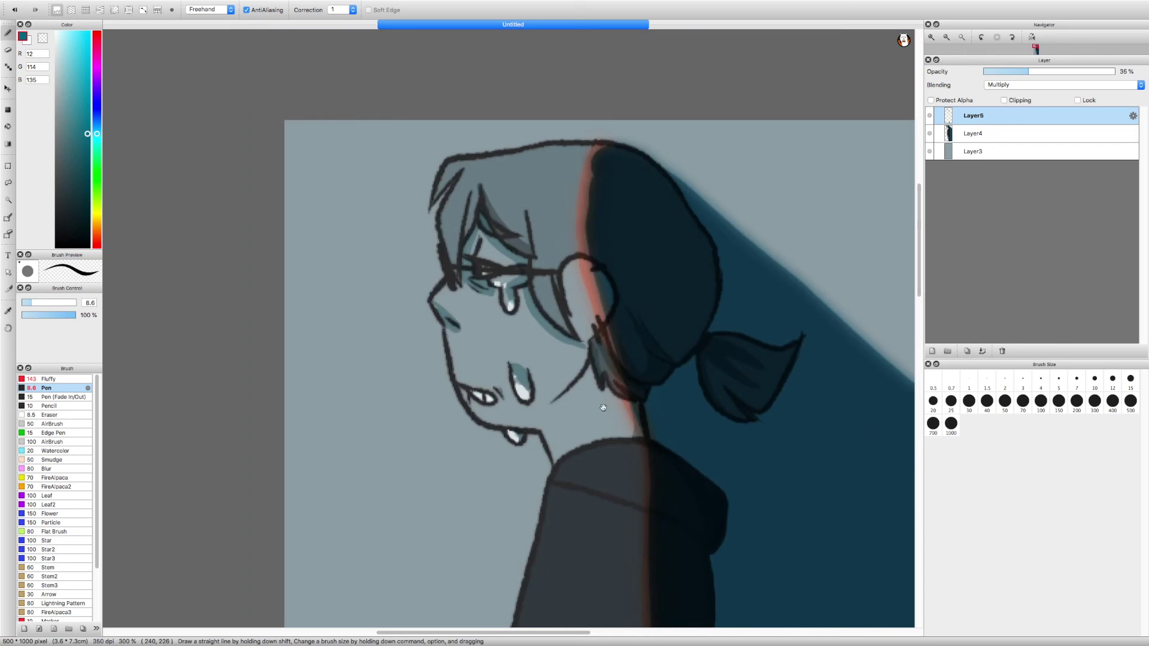
Duplicate the shading layer, apply a 2.40 Gaussian Blur to the copy and merge it down into Layer5.
scroll(361, 237, "down", 2)
scroll(361, 237, "up", 1)
key("super+d")
left_click(132, 6)
left_click(171, 85)
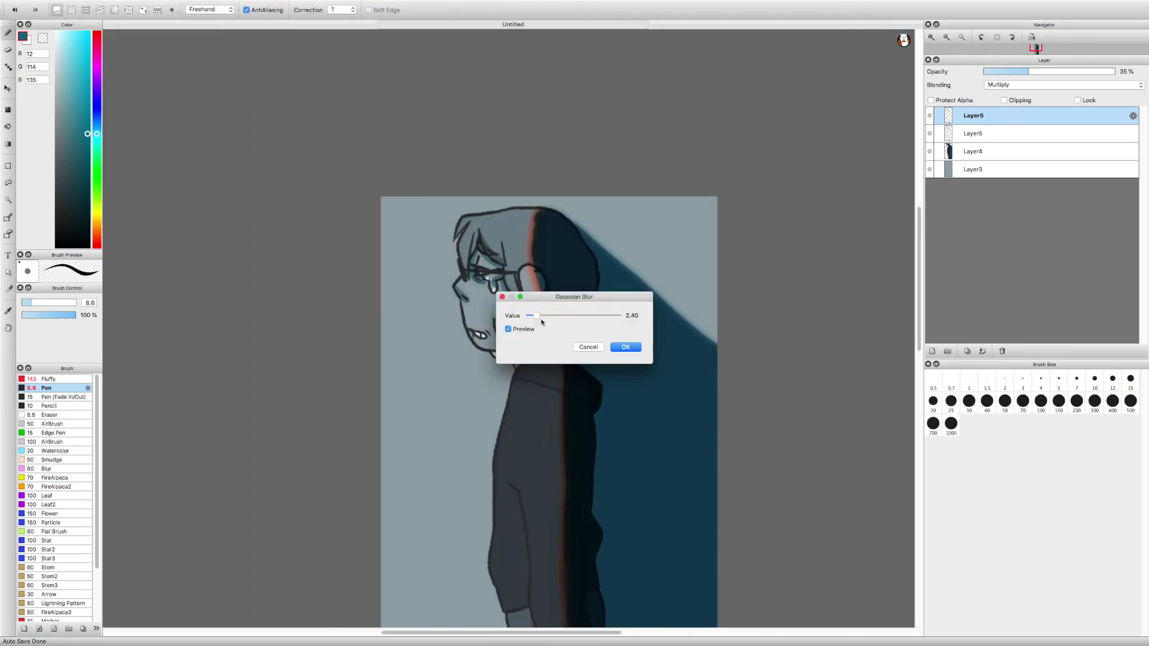
left_click(624, 348)
left_click(981, 351)
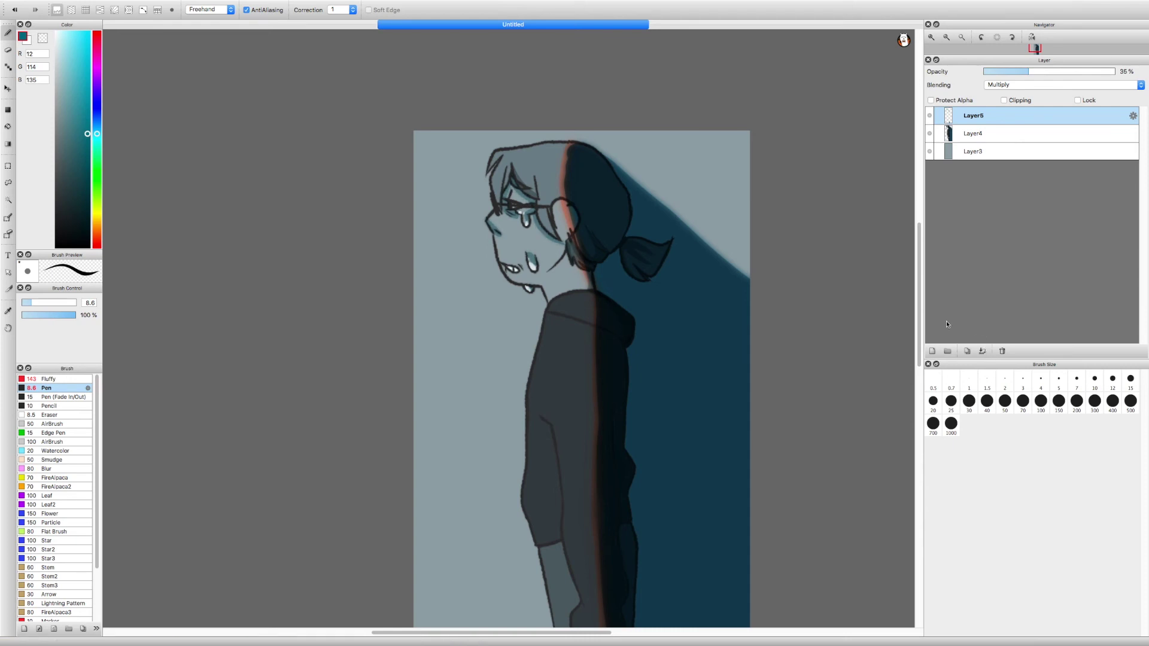
Set the opacity of the merged shading layer Layer5 to 27 %.
left_click(1011, 134)
left_click(1021, 116)
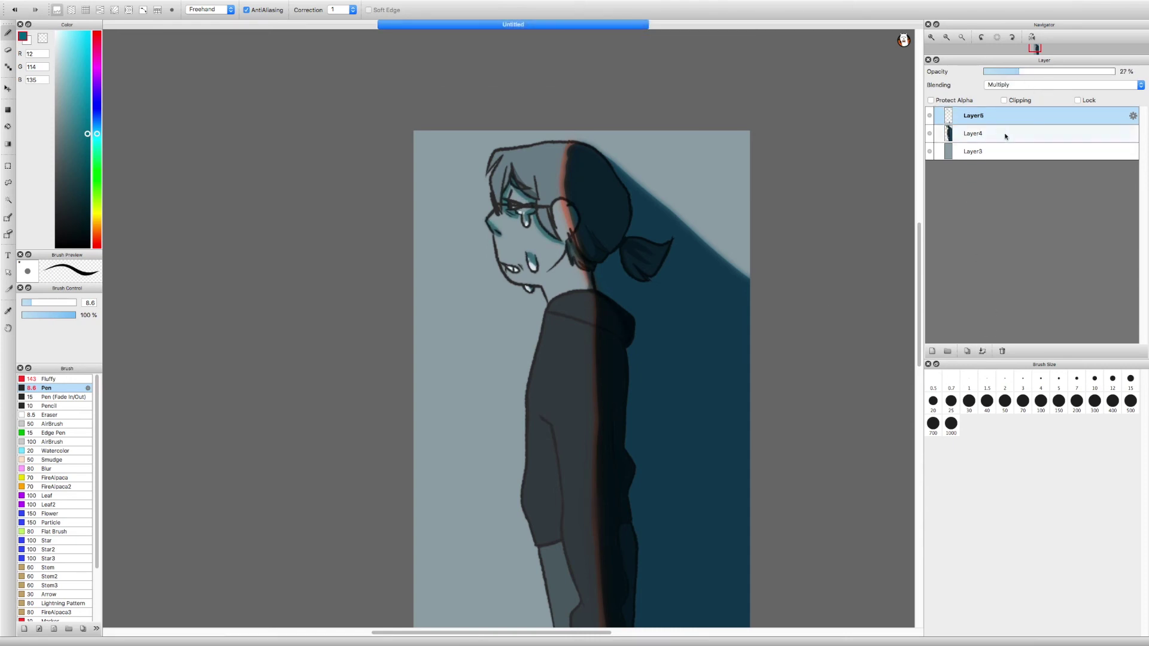
Merge the shading layer Layer5 down into Layer4 at 42 % opacity.
key("super+e")
scroll(563, 323, "down", 2)
key("super+z")
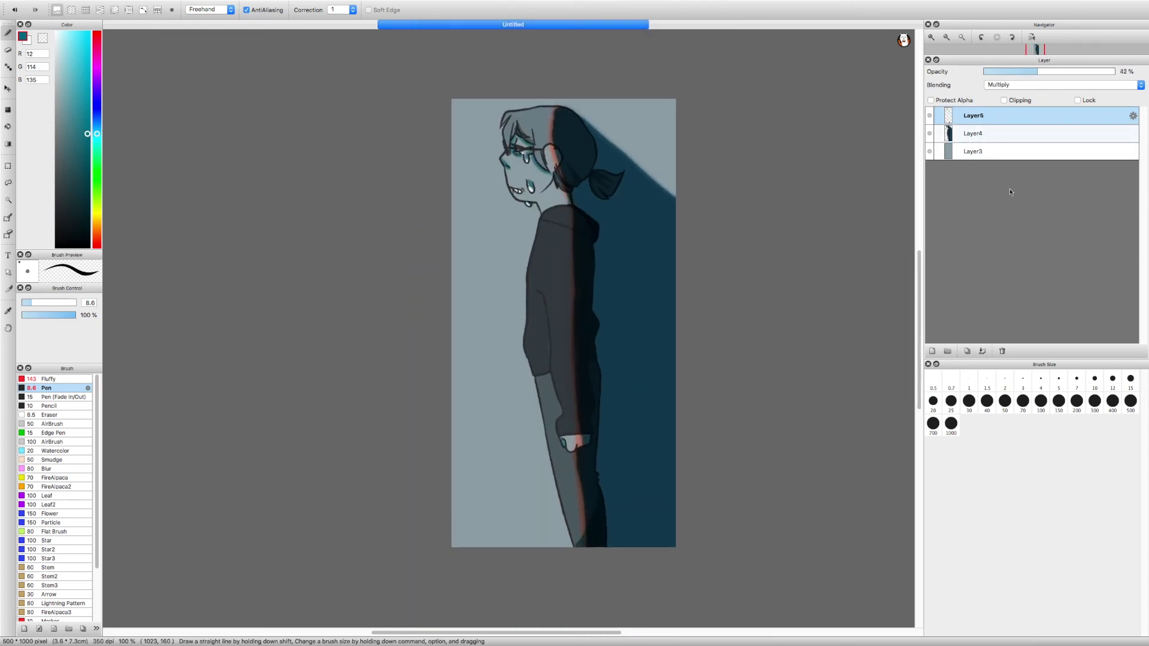
key("super+e")
scroll(484, 143, "up", 3)
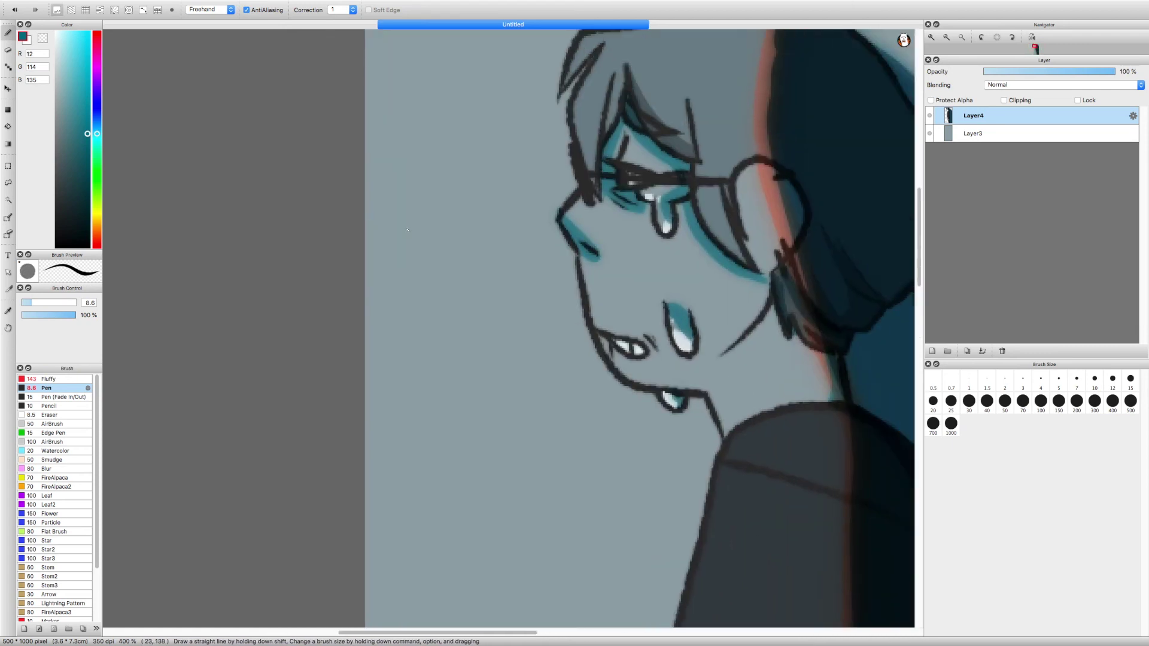
left_click(71, 470)
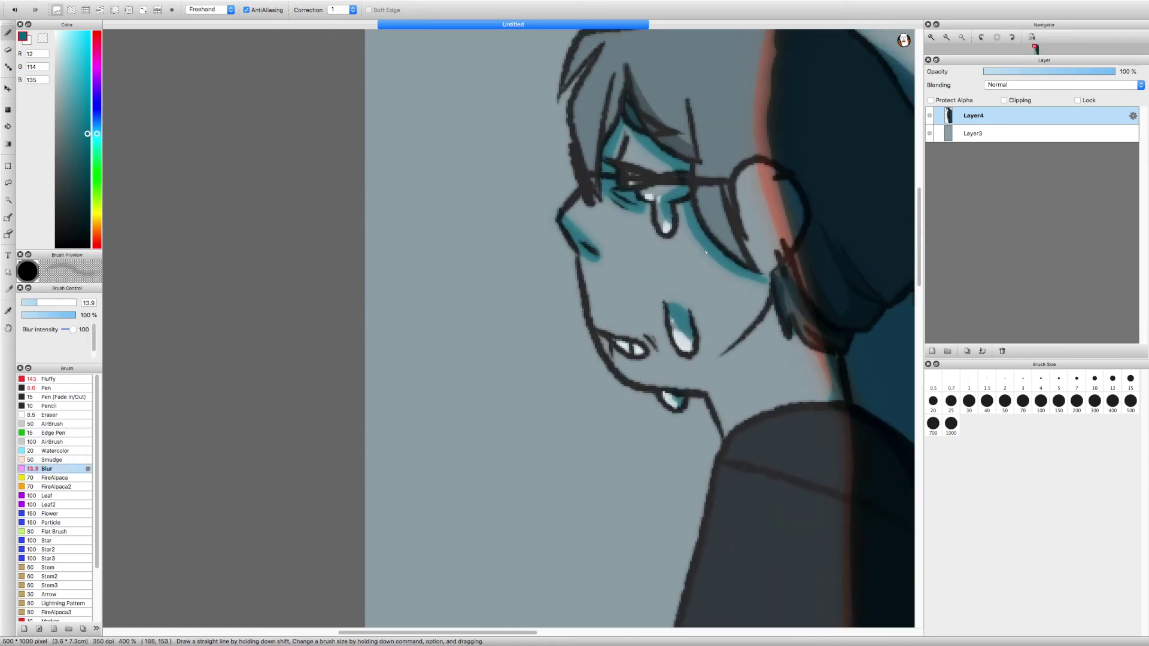
scroll(715, 276, "down", 4)
scroll(367, 210, "up", 2)
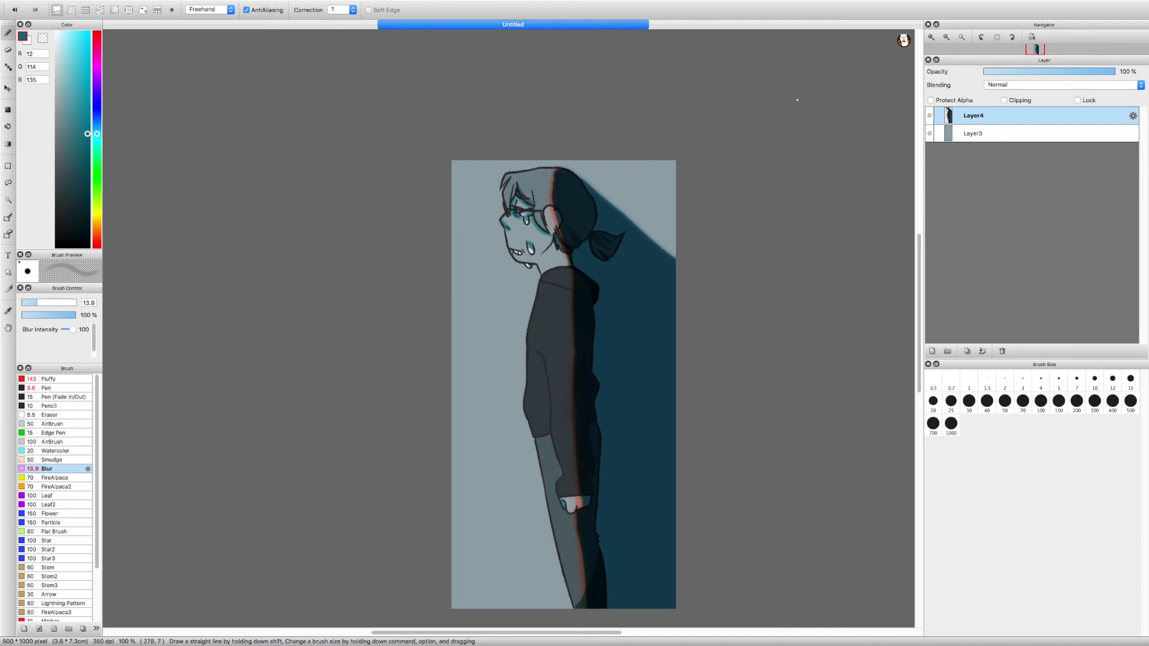
Merge Layer4 down into Layer3 and set up the size 8.6 Pen with the near-white colour 239, 251, 254.
key("super+e")
double_click(46, 388)
left_click(657, 402)
scroll(503, 303, "up", 4)
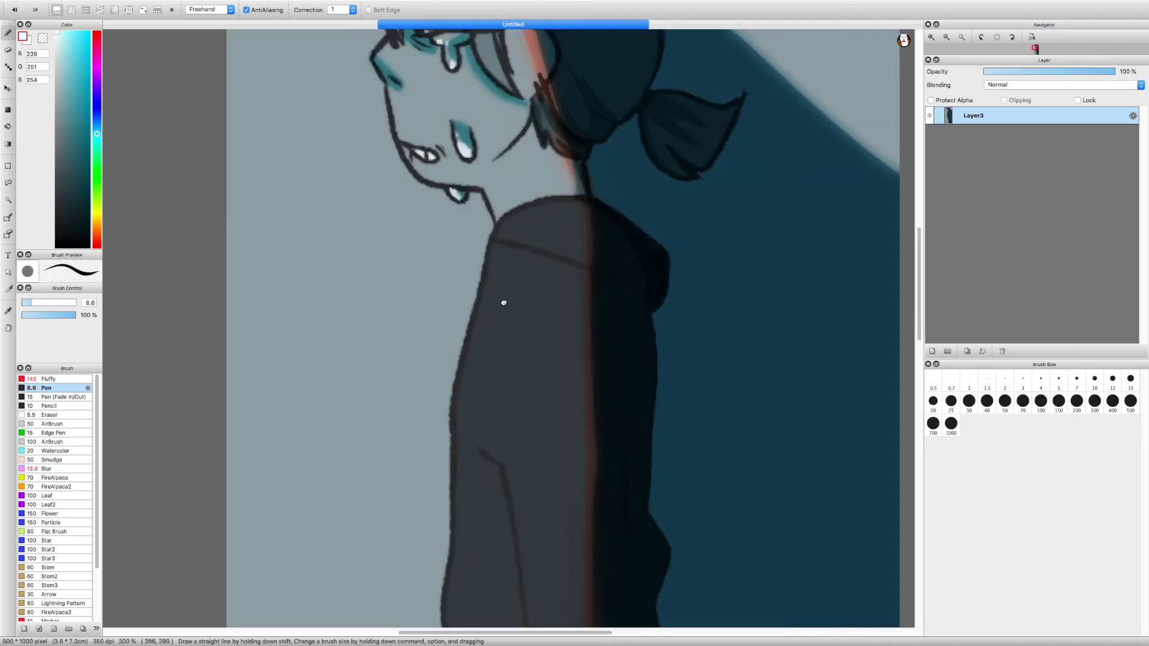
mouse_move(423, 313)
left_mouse_down()
mouse_move(470, 309)
mouse_move(478, 255)
mouse_move(438, 352)
mouse_move(520, 369)
mouse_move(542, 323)
left_mouse_up()
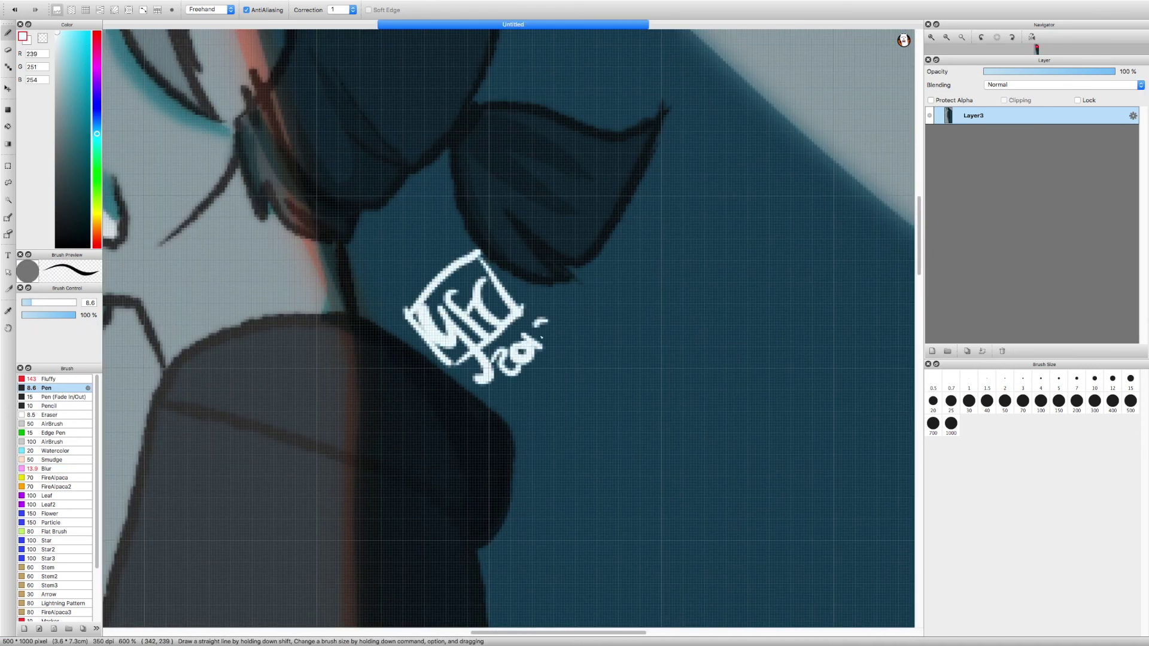
scroll(603, 320, "down", 4)
key("ctrl+z")
Write a small near-white signature on a new layer below the ponytail and set that layer's opacity to 13 %.
left_click(932, 351)
scroll(578, 150, "up", 4)
mouse_move(506, 320)
left_mouse_down()
mouse_move(497, 350)
mouse_move(574, 287)
left_mouse_up()
mouse_move(467, 341)
left_mouse_down()
mouse_move(574, 322)
mouse_move(589, 353)
left_mouse_up()
left_click_drag(1113, 71, 1001, 72)
scroll(804, 258, "down", 4)
scroll(804, 258, "down", 2)
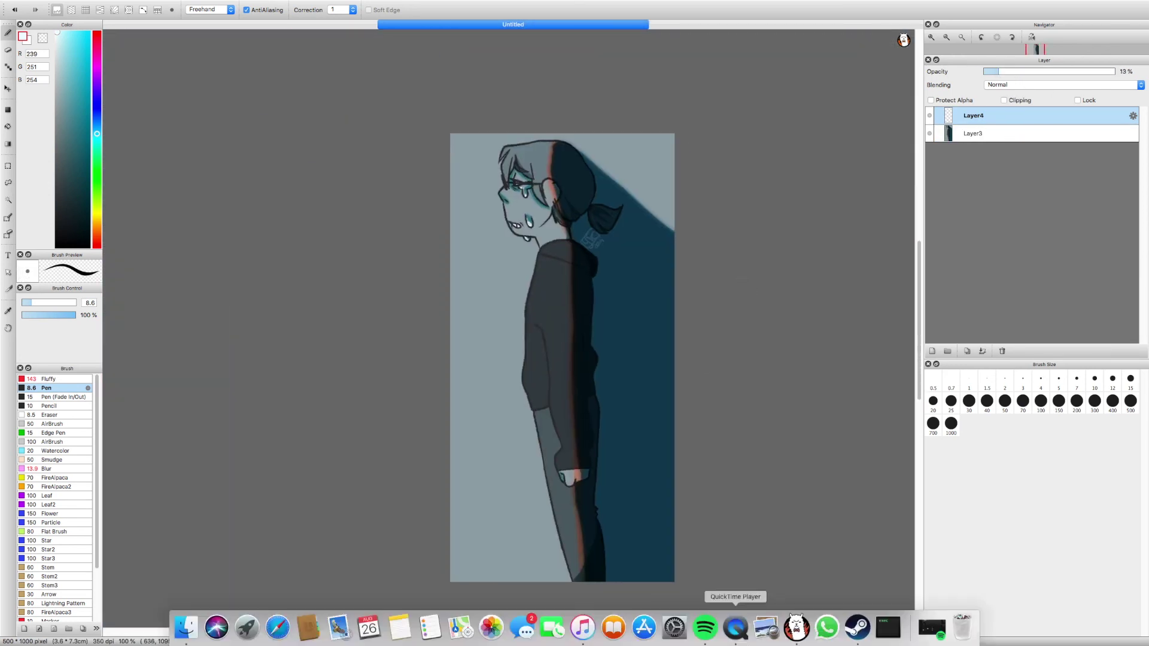
right_click(736, 626)
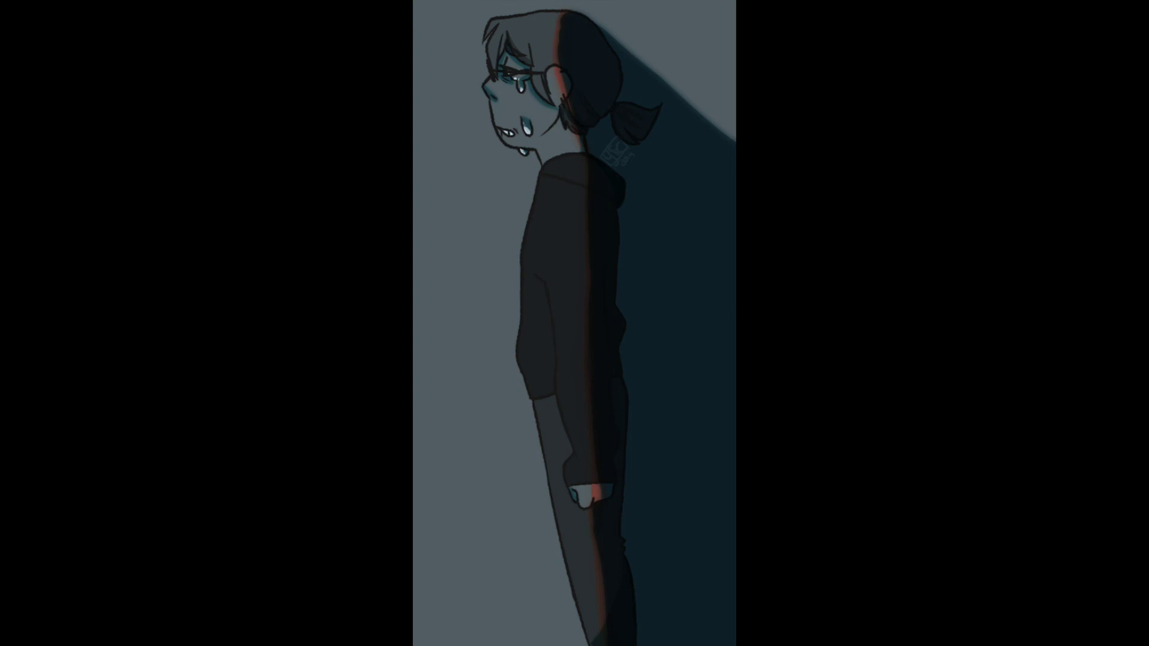